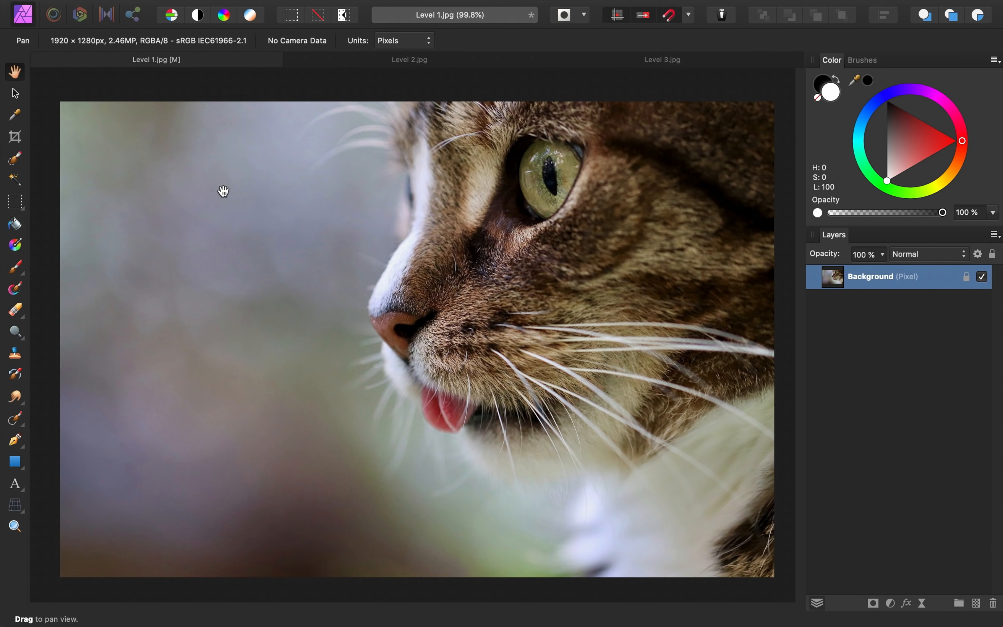
Step: Extend the Level 1.jpg canvas to the left with the Crop tool, to 2681 x 1280 px, and apply the crop
{"action": "key", "text": "c"}
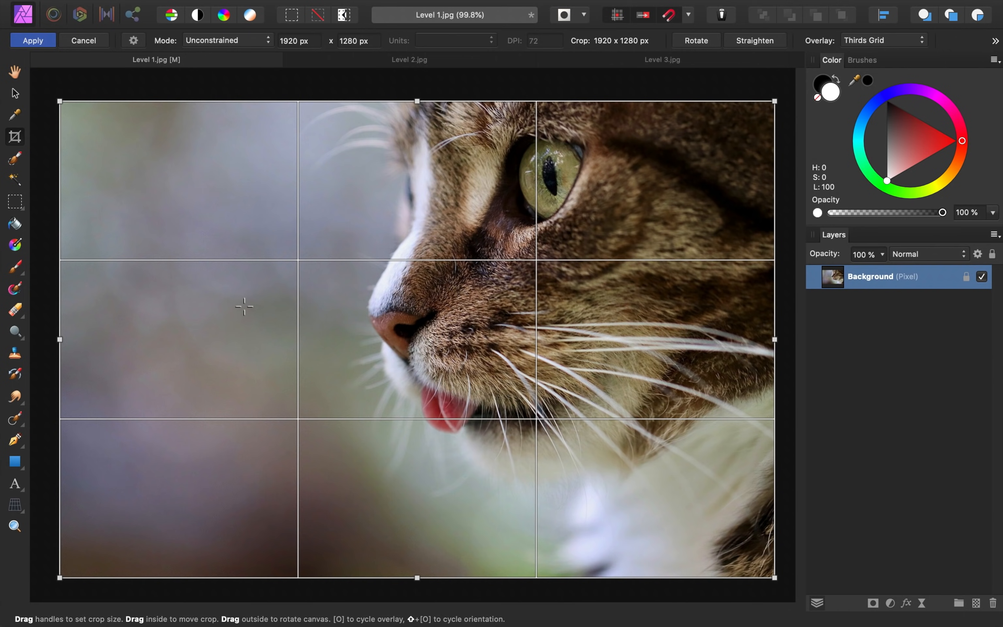
{"action": "scroll", "coordinate": [245, 307], "scroll_direction": "down", "scroll_amount": 3}
{"action": "scroll", "coordinate": [245, 308], "scroll_direction": "left", "scroll_amount": 3}
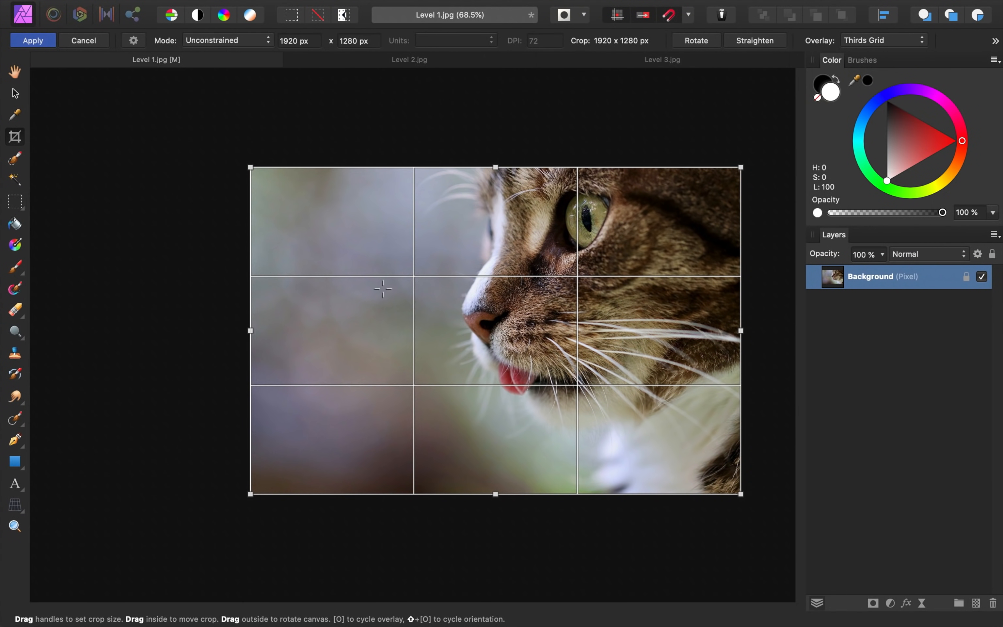
{"action": "left_click_drag", "start_coordinate": [251, 331], "coordinate": [56, 330]}
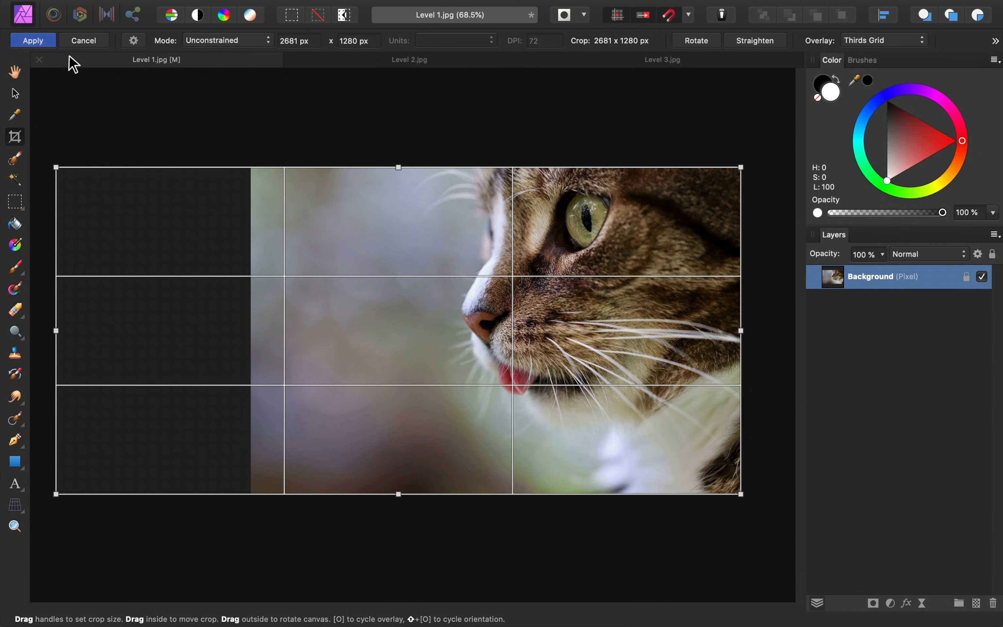
{"action": "left_click", "coordinate": [33, 41]}
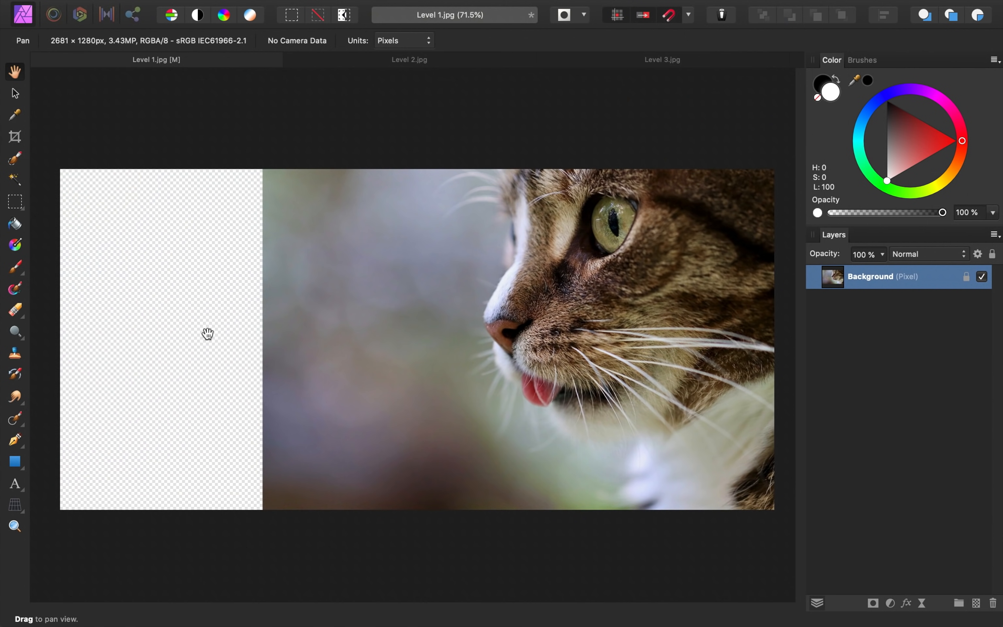
Step: Marquee-select the full-height strip of blurred background beside the empty area, duplicate it onto its own layer, deselect, and check it with the original layer hidden
{"action": "left_click", "coordinate": [15, 201]}
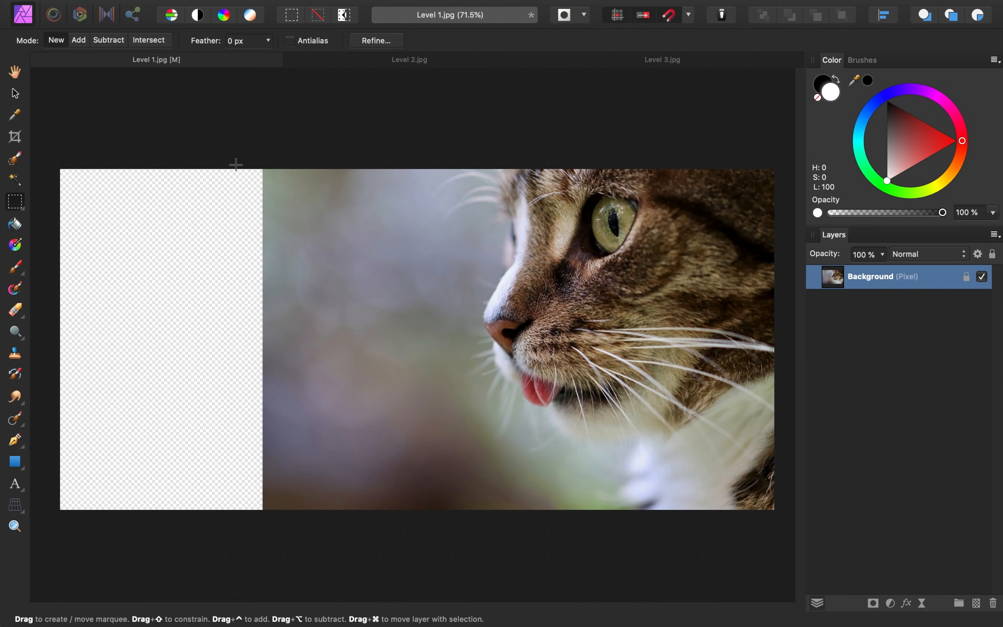
{"action": "left_click_drag", "start_coordinate": [268, 213], "coordinate": [429, 530]}
{"action": "left_click_drag", "start_coordinate": [433, 531], "coordinate": [433, 530]}
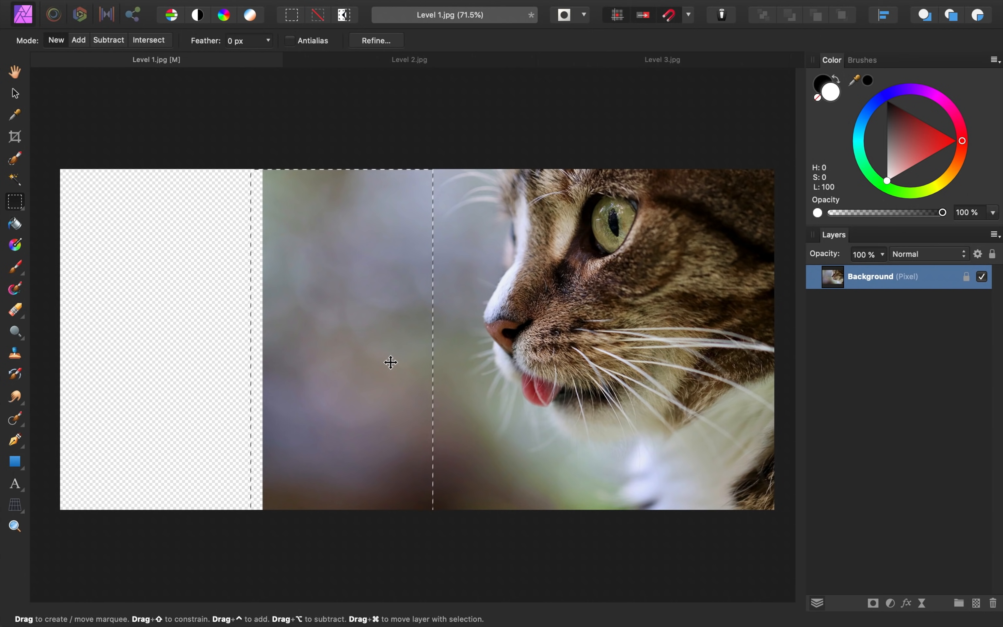
{"action": "key", "text": "super+j"}
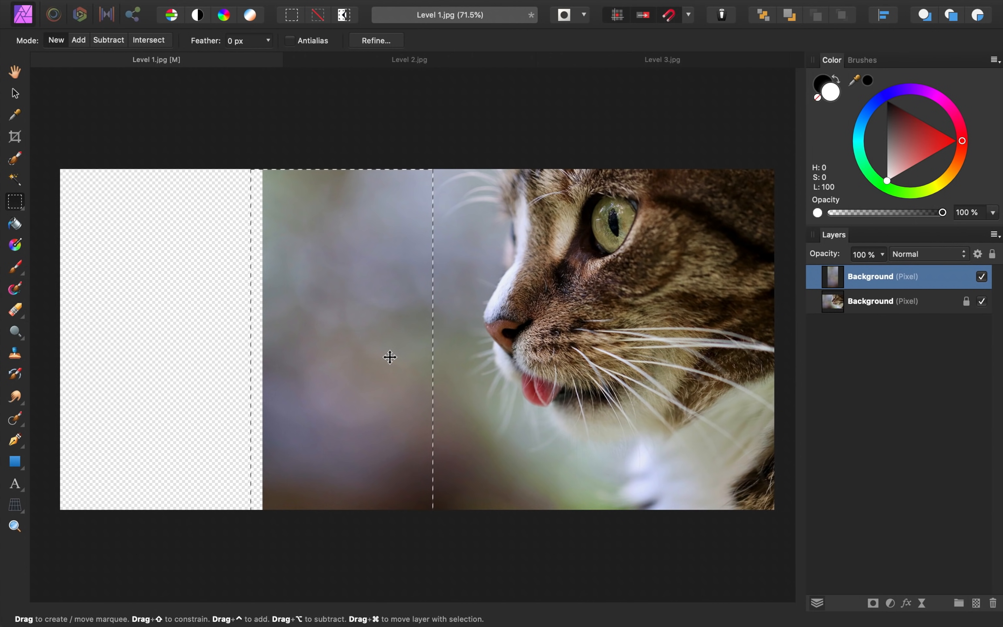
{"action": "key", "text": "super+d"}
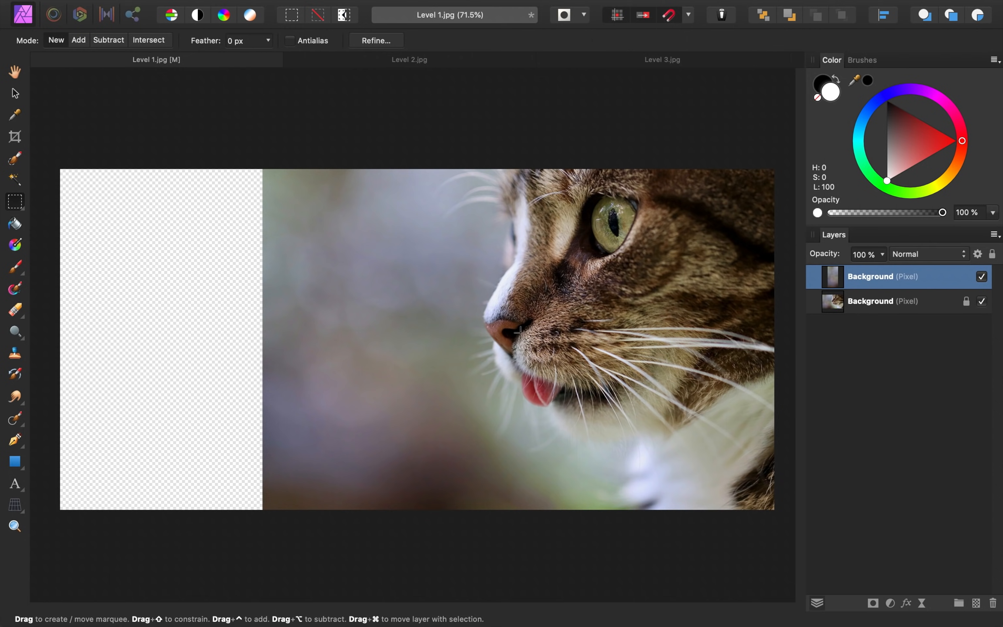
{"action": "left_click", "coordinate": [985, 303]}
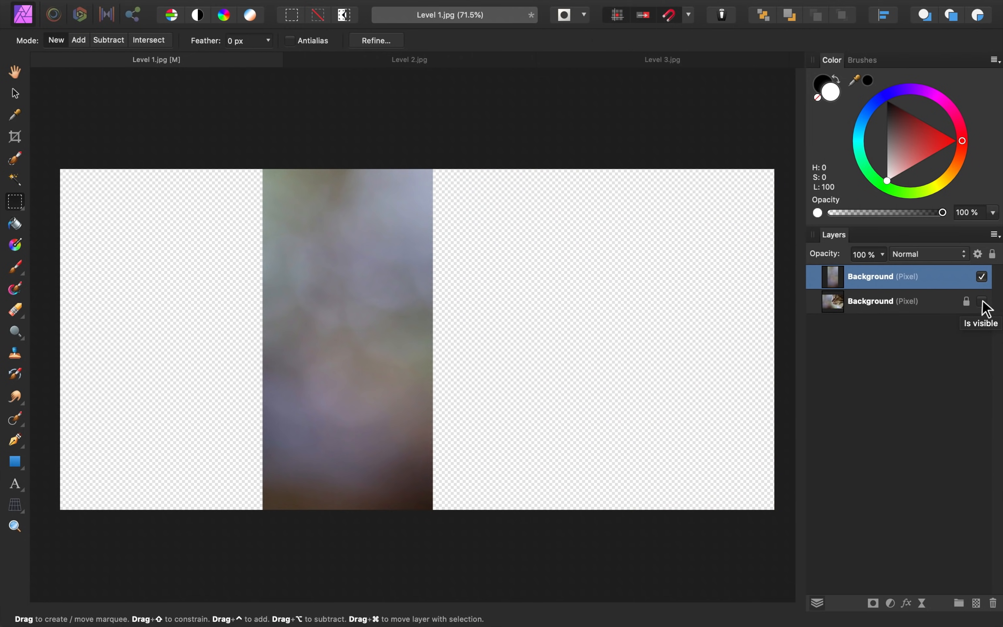
{"action": "left_click", "coordinate": [983, 302]}
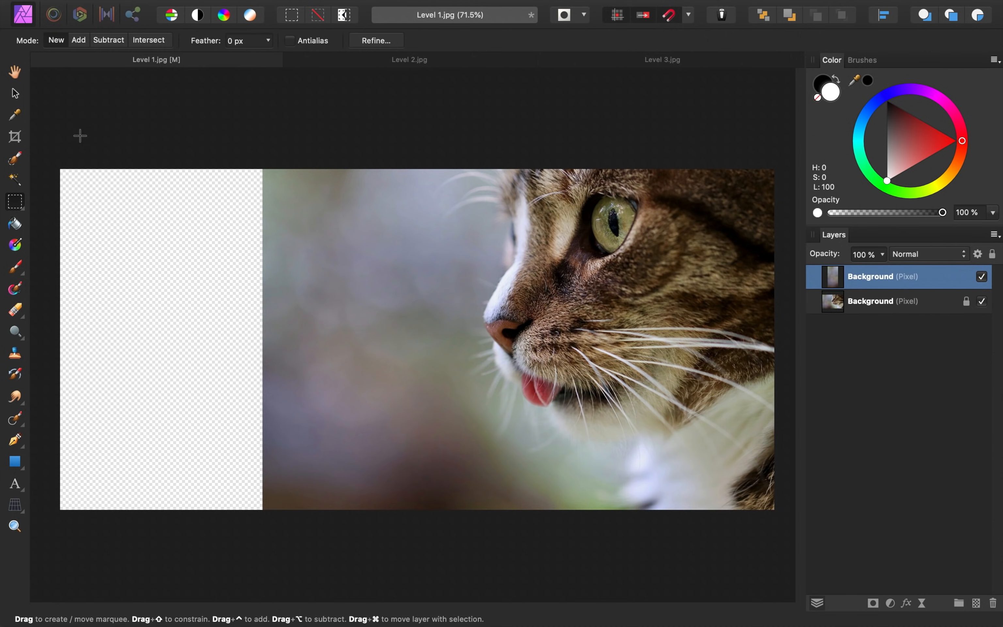
Step: Stretch the duplicated strip horizontally to the left until it covers the whole transparent area, and inspect the stretched pixels
{"action": "left_click", "coordinate": [15, 93]}
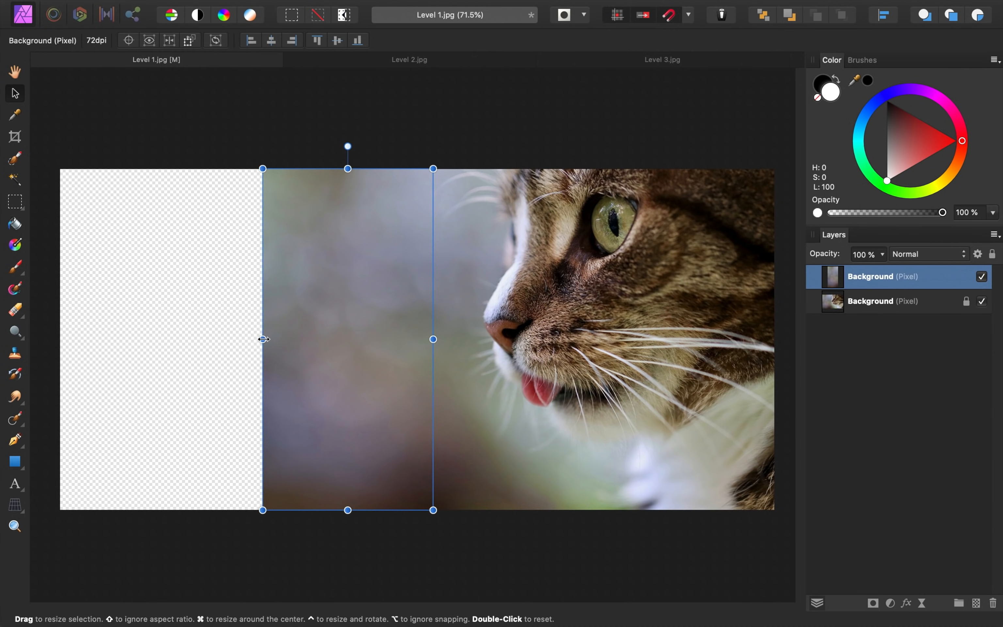
{"action": "left_click_drag", "start_coordinate": [263, 340], "coordinate": [134, 349]}
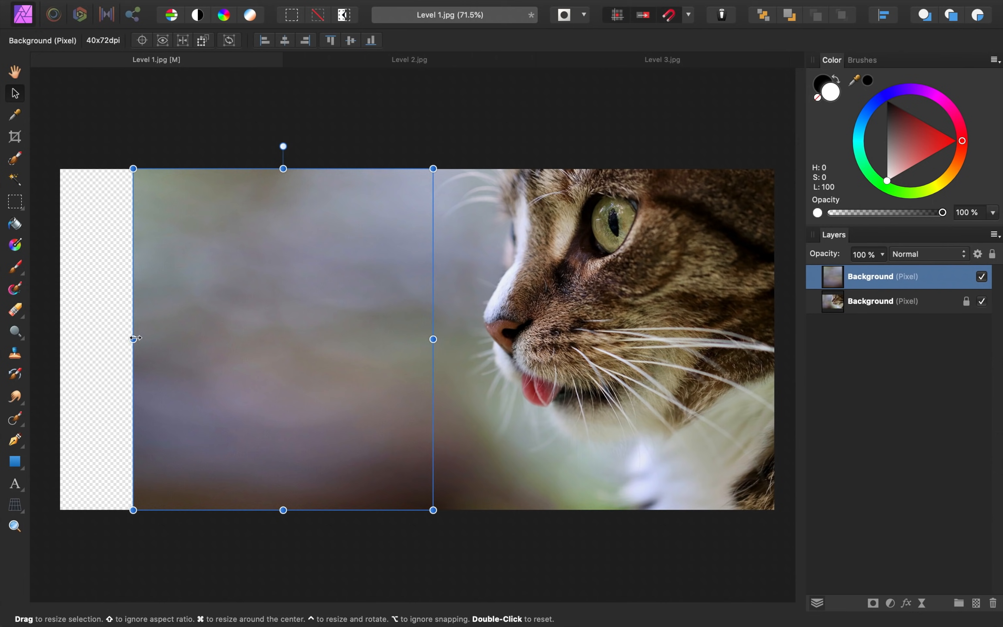
{"action": "left_click_drag", "start_coordinate": [133, 339], "coordinate": [40, 340]}
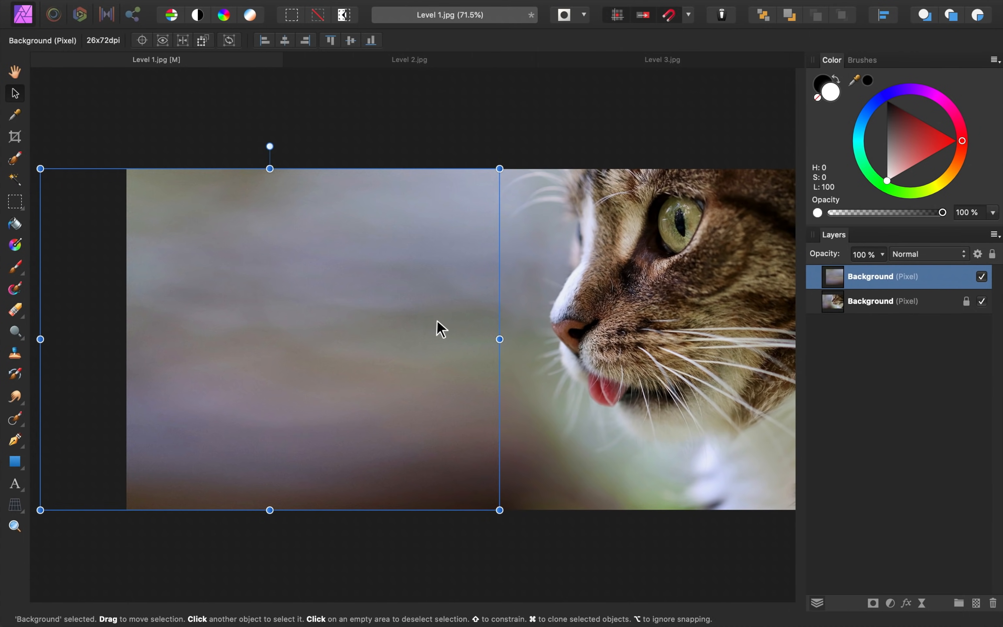
{"action": "scroll", "coordinate": [444, 319], "scroll_direction": "up", "scroll_amount": 6}
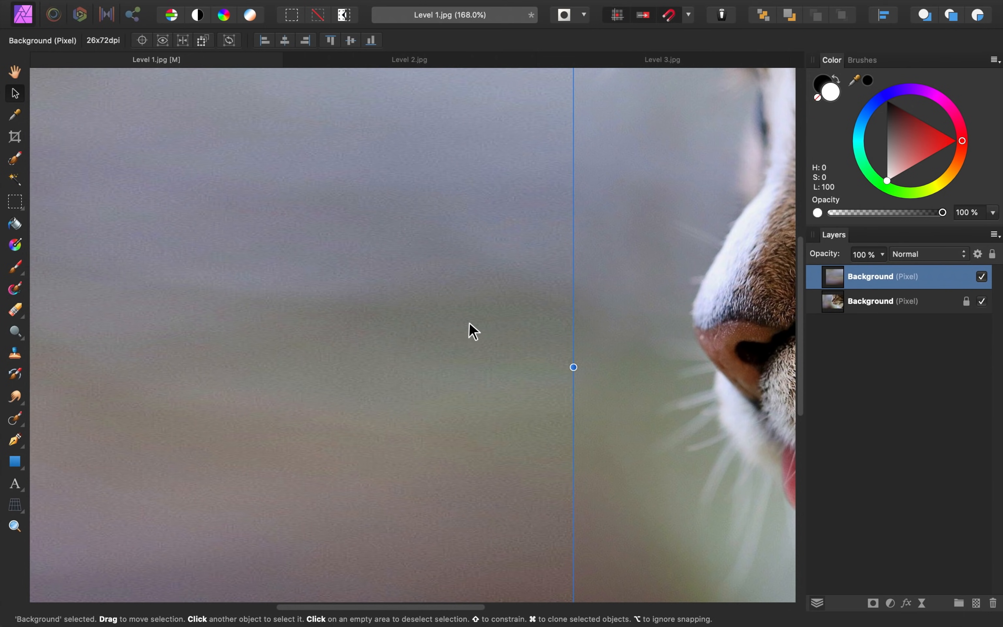
{"action": "scroll", "coordinate": [469, 323], "scroll_direction": "down", "scroll_amount": 6}
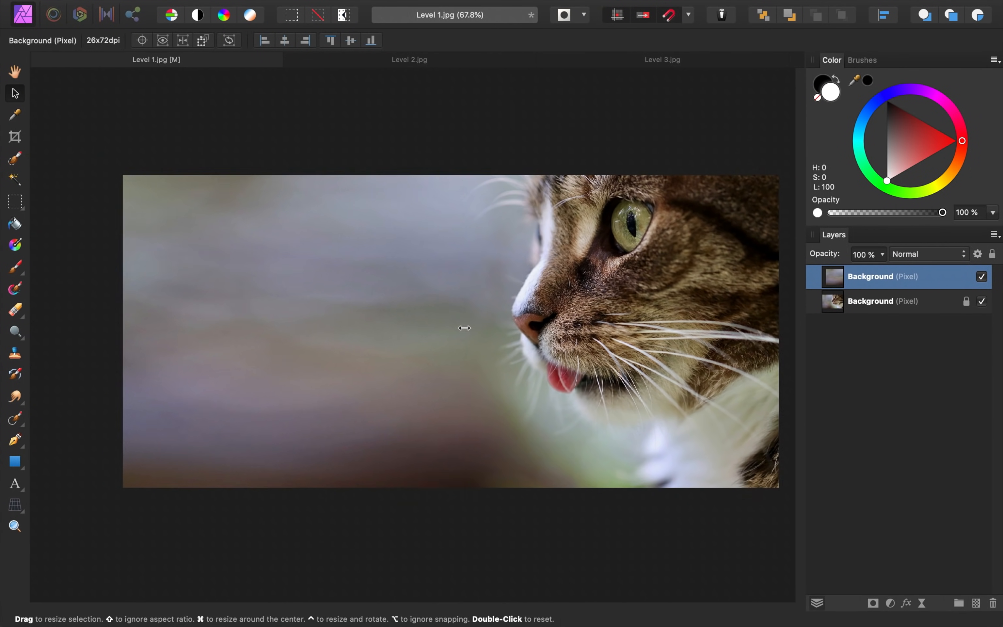
Step: Narrow the stretched strip so part of the empty canvas is exposed, and toggle its layer visibility to compare
{"action": "left_click_drag", "start_coordinate": [50, 332], "coordinate": [254, 322]}
{"action": "scroll", "coordinate": [309, 327], "scroll_direction": "up", "scroll_amount": 1}
{"action": "scroll", "coordinate": [309, 327], "scroll_direction": "up", "scroll_amount": 1}
{"action": "scroll", "coordinate": [320, 325], "scroll_direction": "down", "scroll_amount": 1}
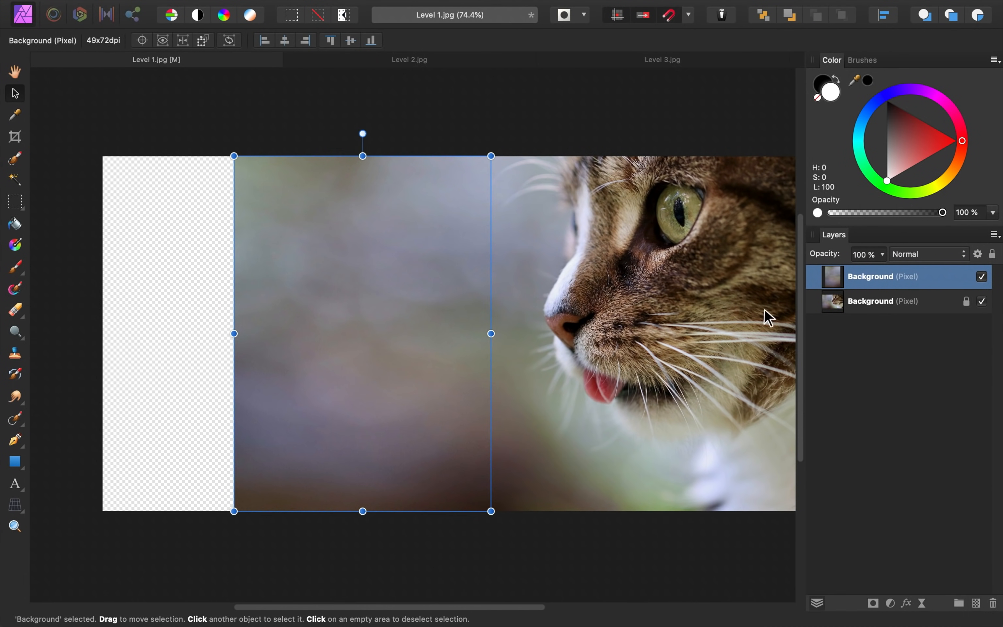
{"action": "left_click", "coordinate": [983, 277]}
{"action": "left_click", "coordinate": [983, 277]}
Step: Widen the strip layer leftward again so it reaches past the canvas's left edge
{"action": "scroll", "coordinate": [382, 346], "scroll_direction": "right", "scroll_amount": 2}
{"action": "scroll", "coordinate": [382, 346], "scroll_direction": "up", "scroll_amount": 1}
{"action": "scroll", "coordinate": [382, 348], "scroll_direction": "right", "scroll_amount": 2}
{"action": "scroll", "coordinate": [382, 349], "scroll_direction": "down", "scroll_amount": 1}
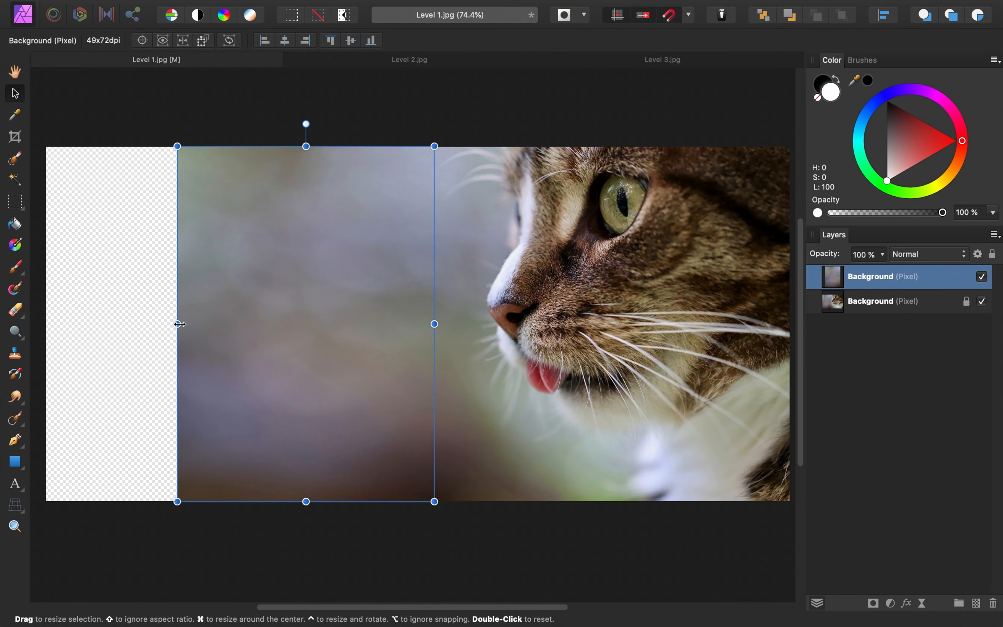
{"action": "left_click_drag", "start_coordinate": [177, 324], "coordinate": [47, 324]}
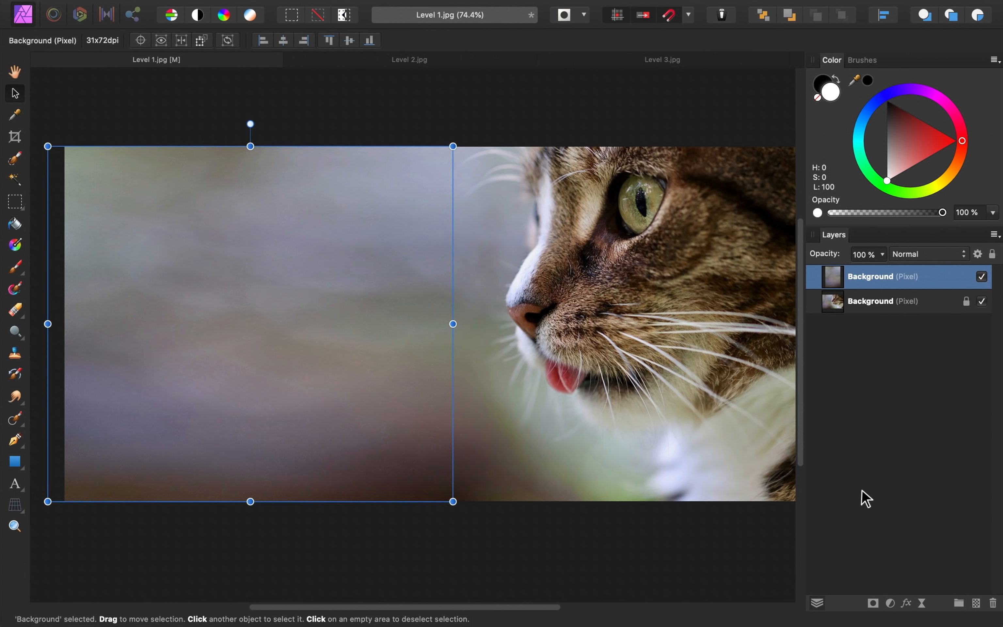
Step: Add a live Gaussian Blur filter with a 0.8 px radius to the stretched strip layer
{"action": "left_click", "coordinate": [923, 603]}
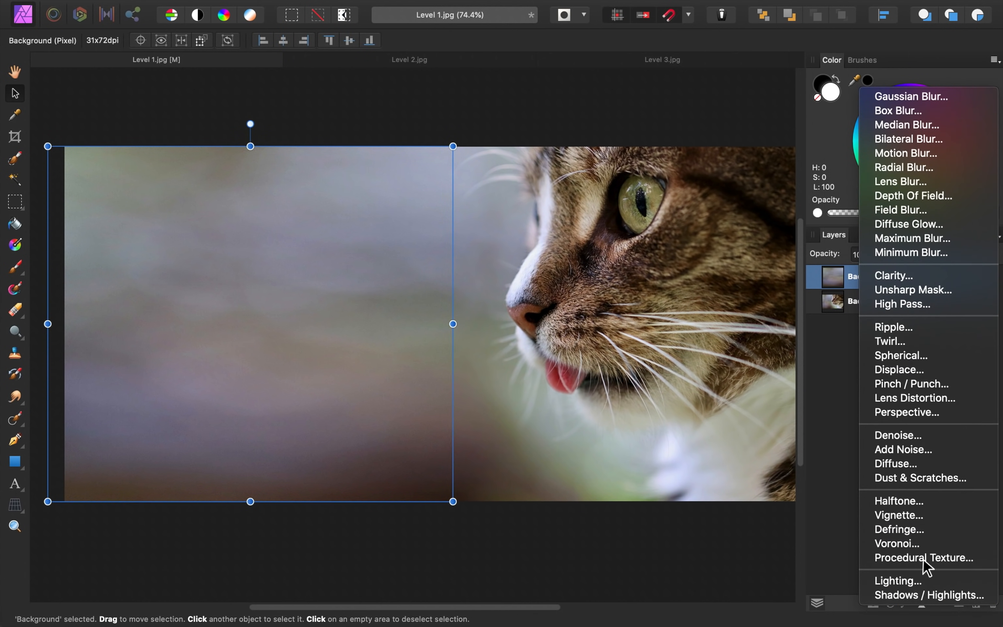
{"action": "left_click", "coordinate": [915, 99]}
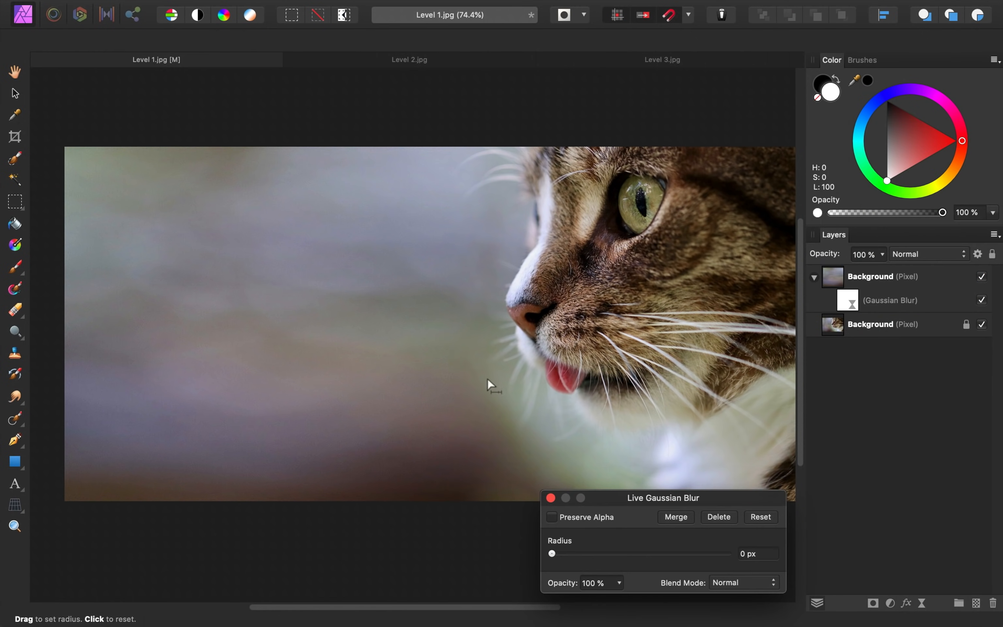
{"action": "scroll", "coordinate": [444, 355], "scroll_direction": "up", "scroll_amount": 8}
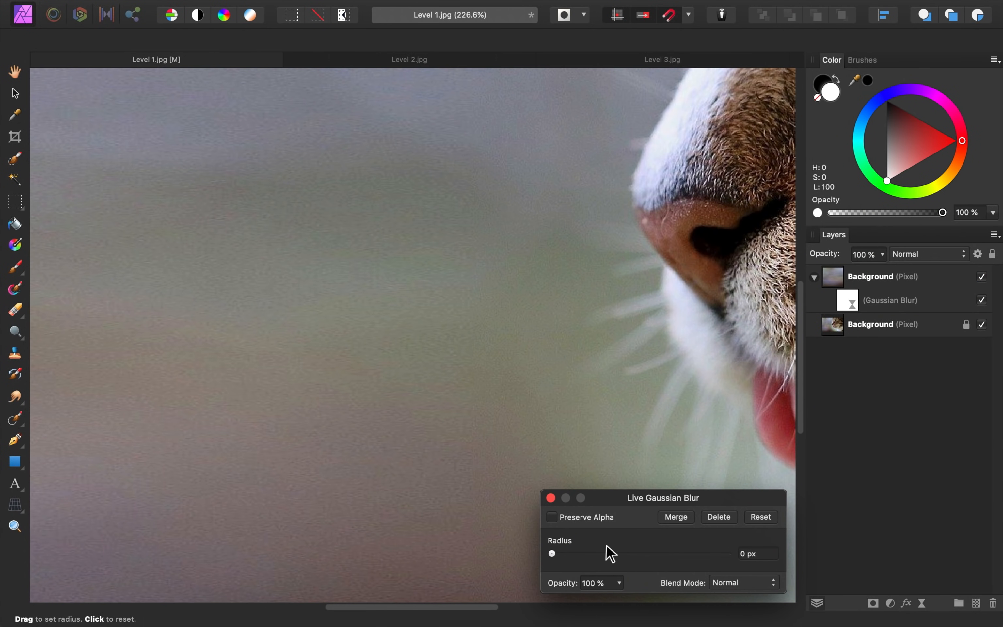
{"action": "left_click_drag", "start_coordinate": [553, 556], "coordinate": [591, 561]}
{"action": "scroll", "coordinate": [547, 395], "scroll_direction": "down", "scroll_amount": 8}
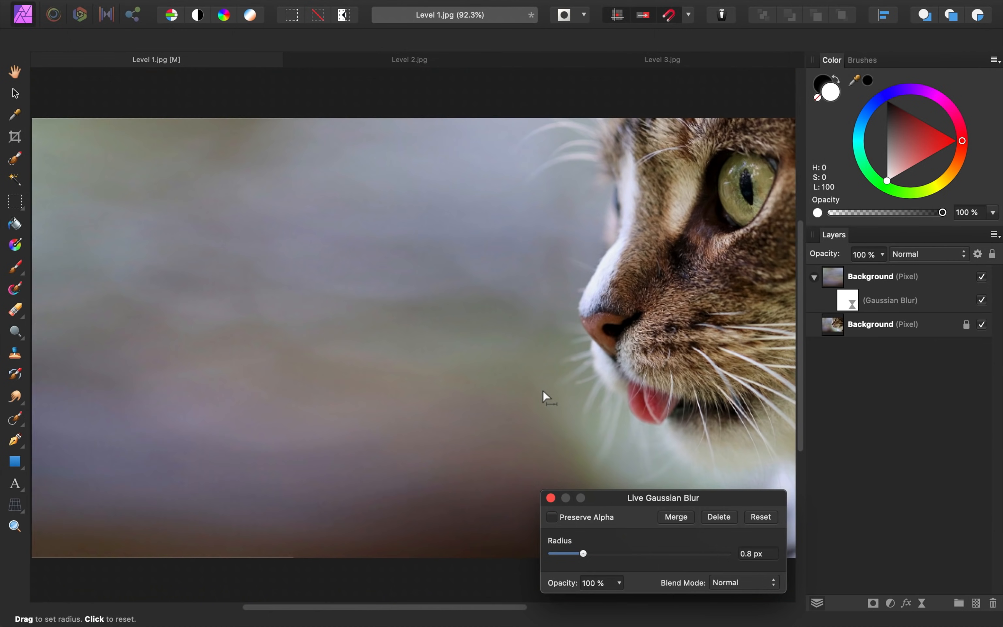
Step: Check the image edges, enable Preserve Alpha for the live Gaussian Blur, and close its settings
{"action": "scroll", "coordinate": [543, 391], "scroll_direction": "down", "scroll_amount": 2}
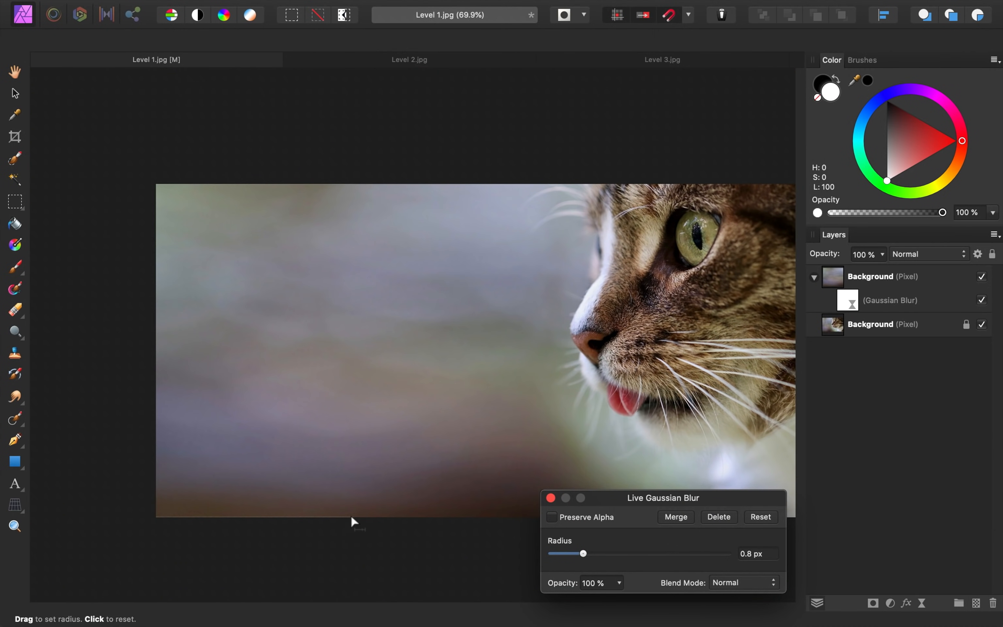
{"action": "scroll", "coordinate": [244, 517], "scroll_direction": "up", "scroll_amount": 2}
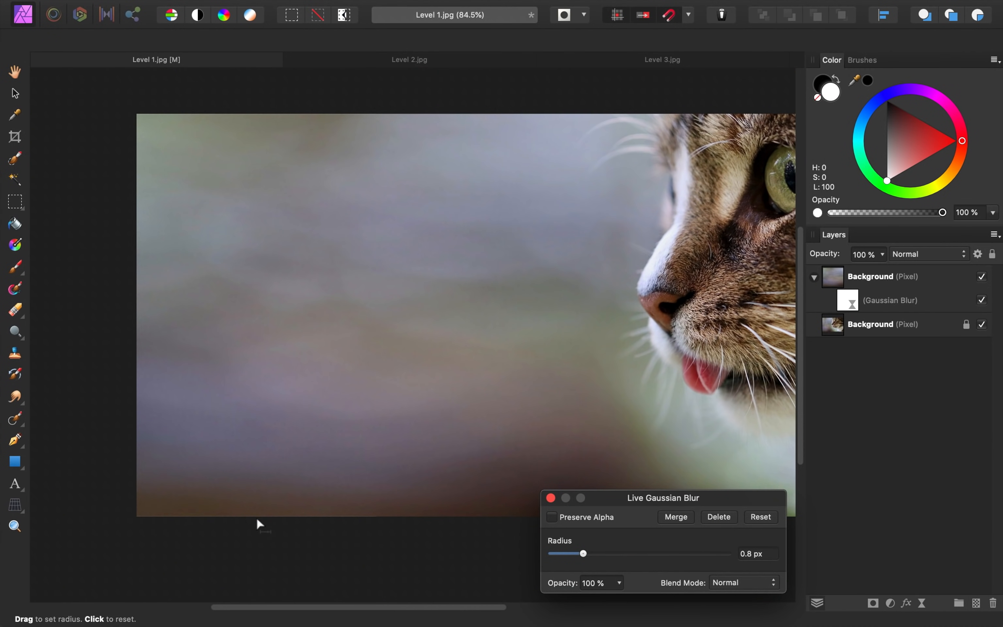
{"action": "left_click", "coordinate": [552, 517]}
{"action": "scroll", "coordinate": [429, 502], "scroll_direction": "down", "scroll_amount": 3}
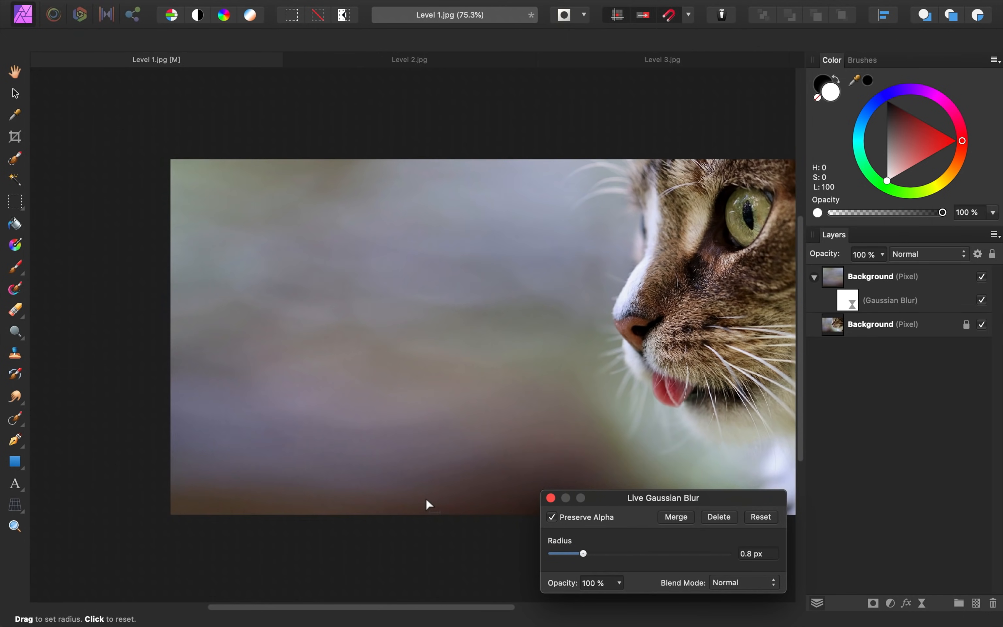
{"action": "left_click", "coordinate": [551, 498]}
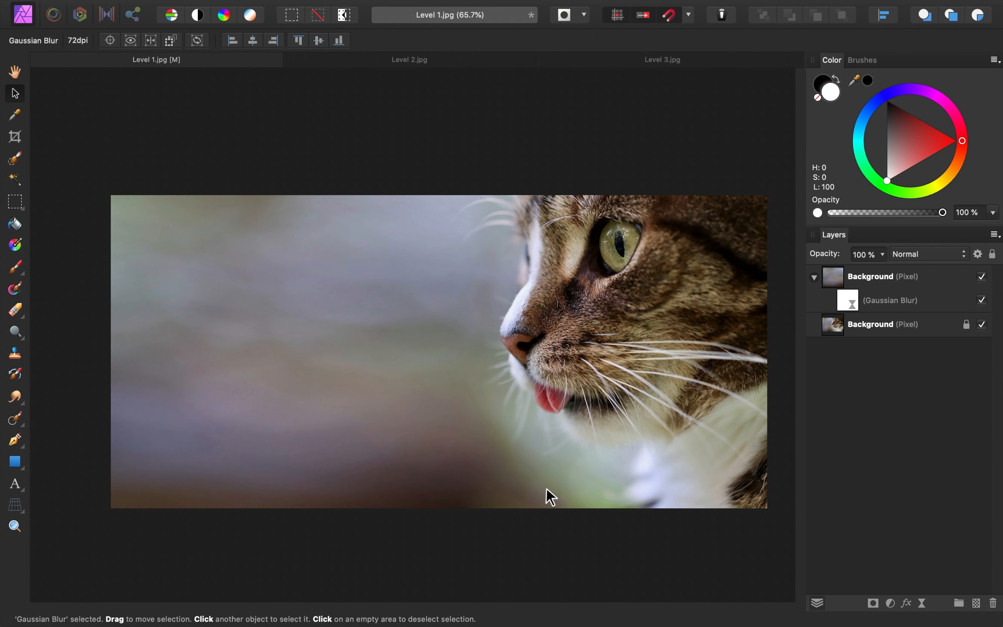
{"action": "key", "text": "c"}
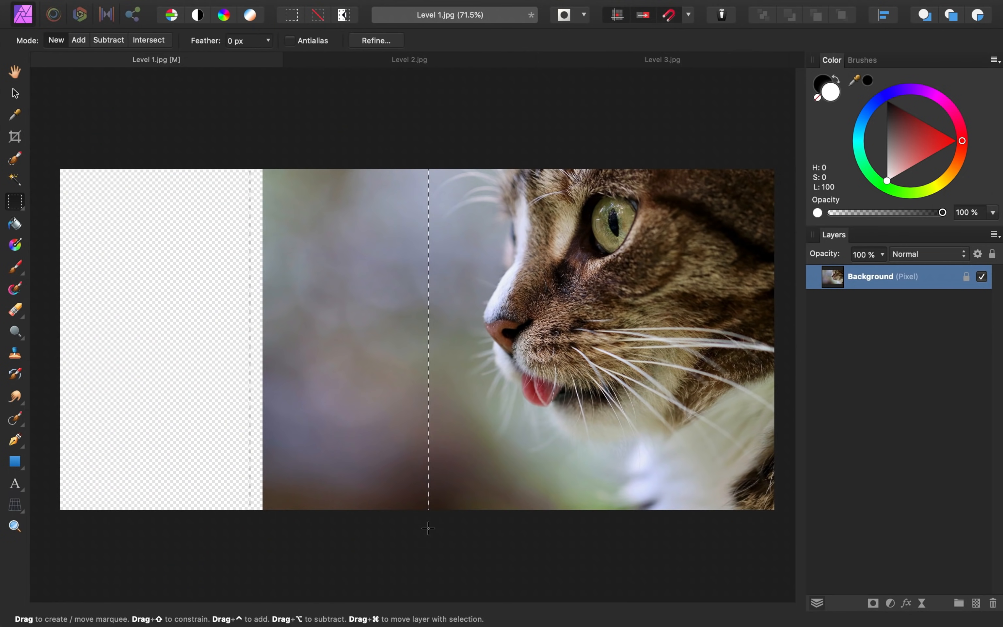
{"action": "key", "text": "super+v"}
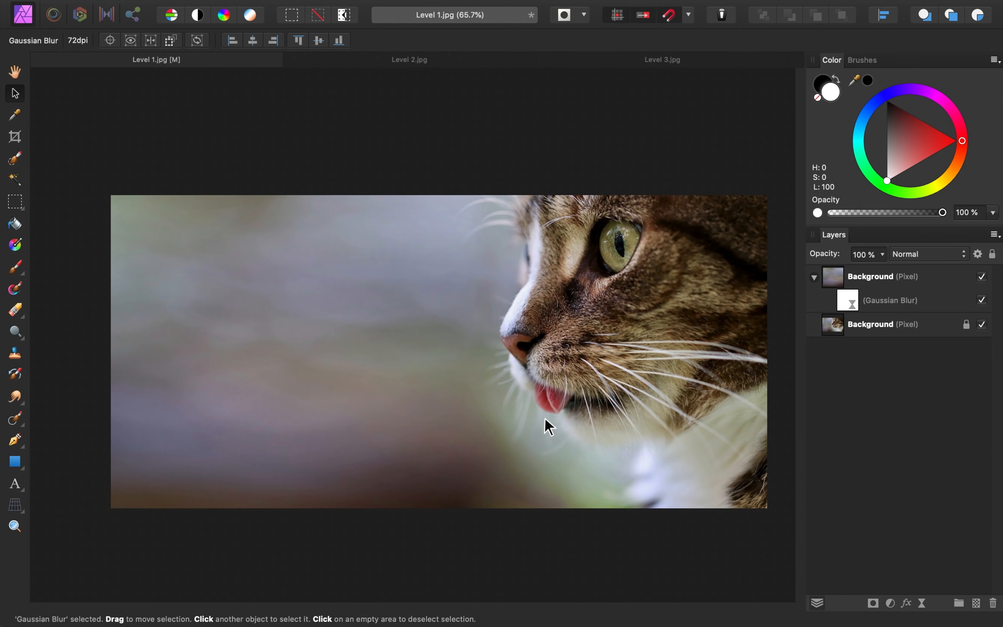
Step: In Level 2.jpg, extend the canvas above and below the forest photo to 5613 x 7035 px with the Crop tool and apply it
{"action": "left_click", "coordinate": [427, 62]}
{"action": "key", "text": "h"}
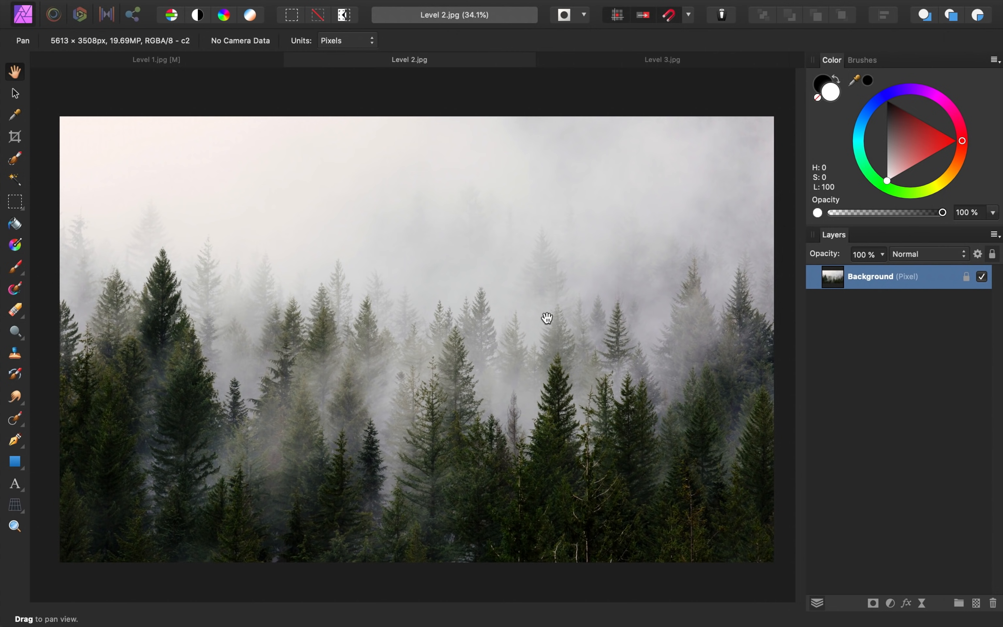
{"action": "key", "text": "c"}
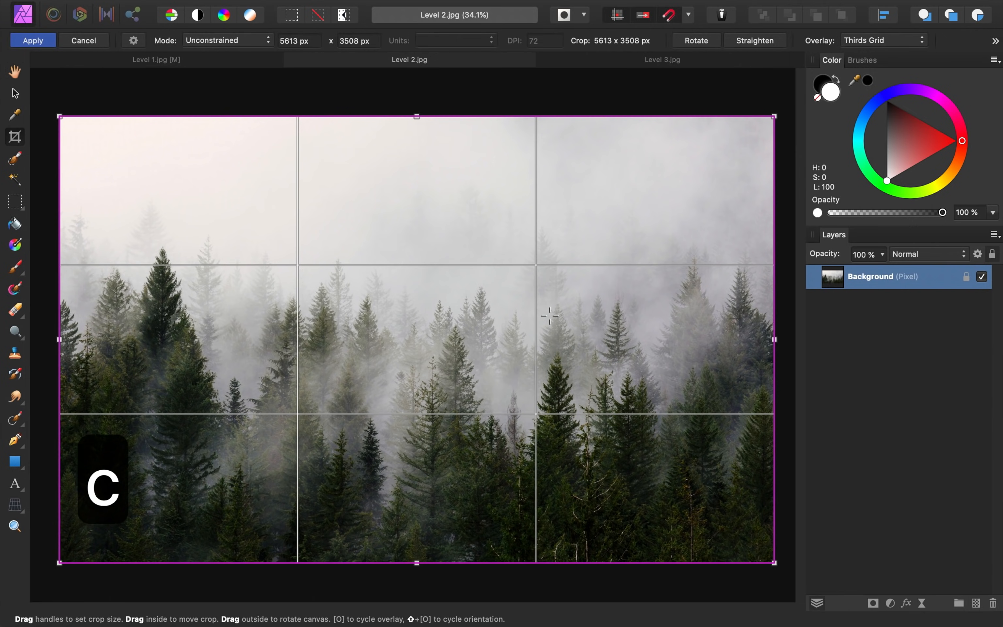
{"action": "scroll", "coordinate": [547, 315], "scroll_direction": "down", "scroll_amount": 5}
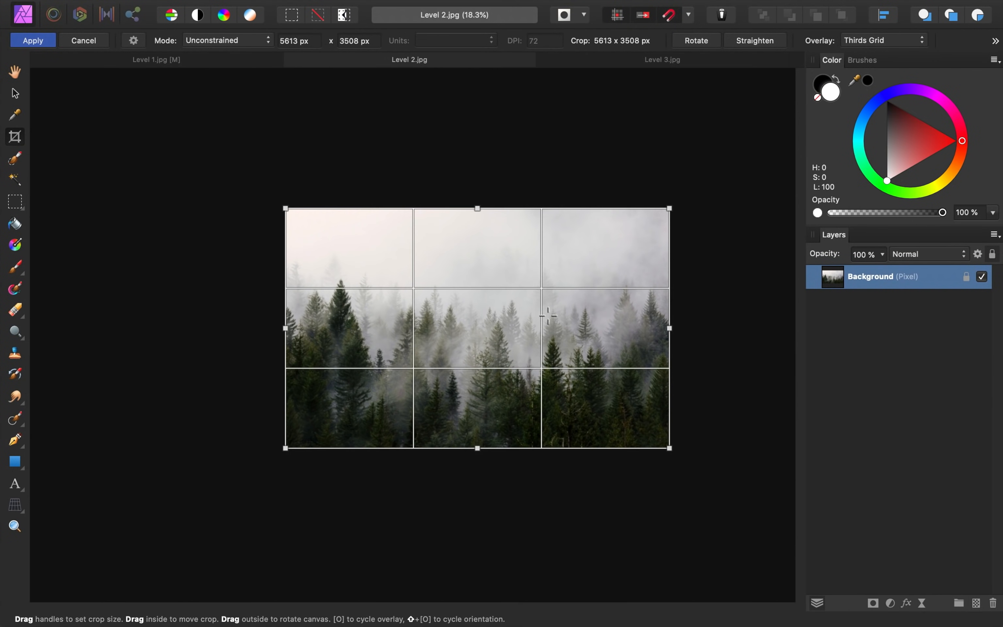
{"action": "scroll", "coordinate": [545, 316], "scroll_direction": "up", "scroll_amount": 2}
{"action": "left_click_drag", "start_coordinate": [455, 489], "coordinate": [455, 540]}
{"action": "scroll", "coordinate": [454, 439], "scroll_direction": "up", "scroll_amount": 3}
{"action": "left_click_drag", "start_coordinate": [441, 293], "coordinate": [440, 103]}
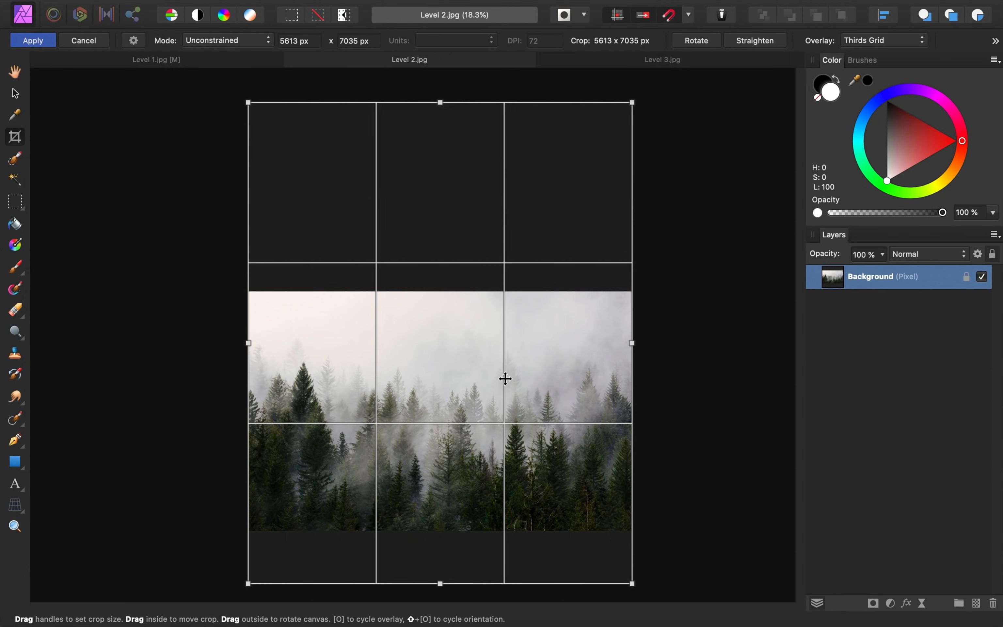
{"action": "left_click", "coordinate": [50, 42]}
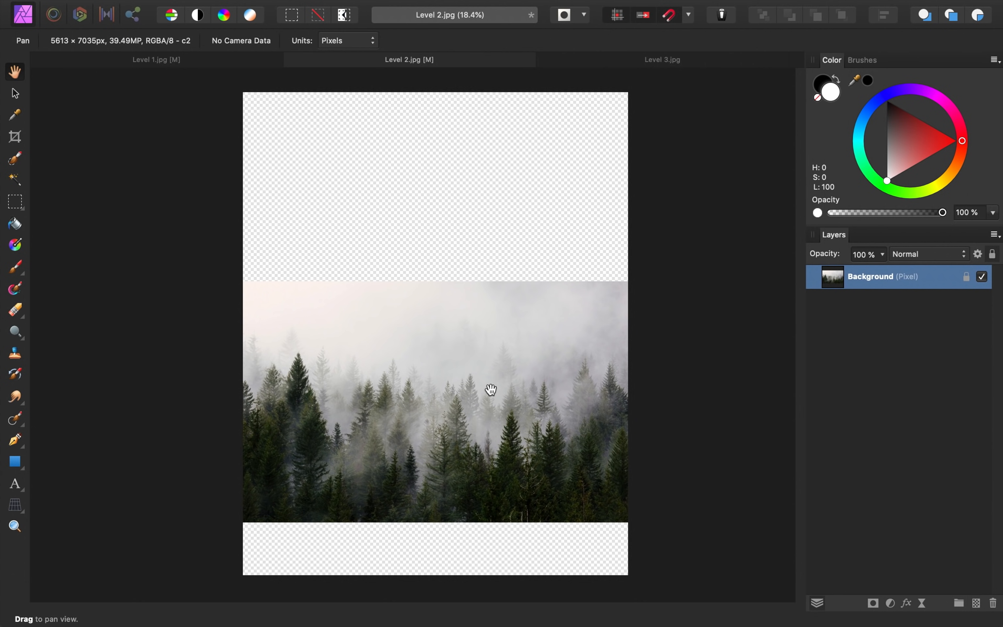
Step: Marquee-select the full-width strip of foggy sky above the treetops and duplicate it onto its own layer
{"action": "left_click", "coordinate": [15, 201]}
{"action": "left_click_drag", "start_coordinate": [403, 318], "coordinate": [637, 347]}
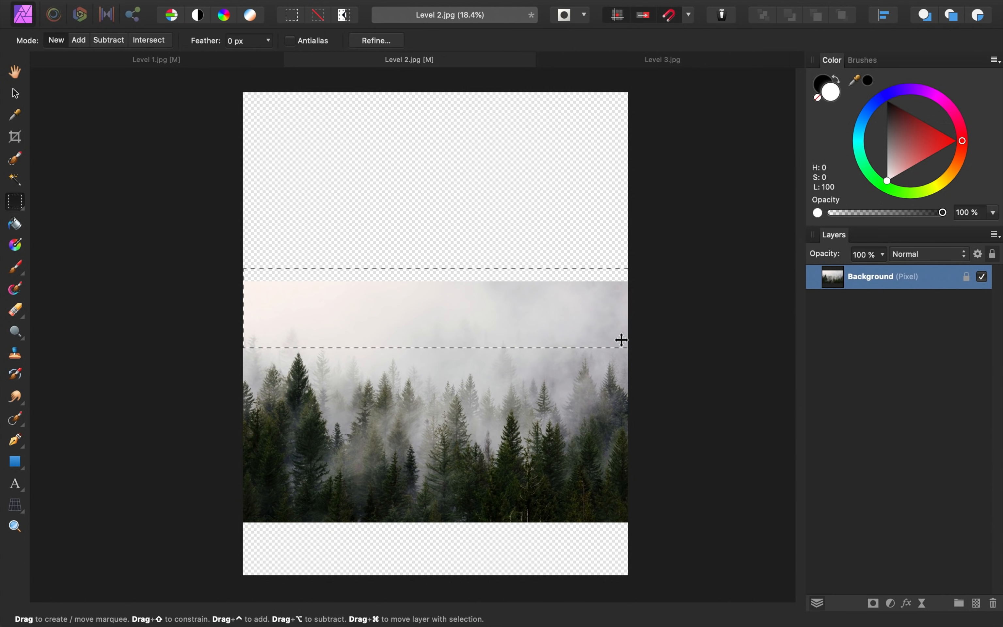
{"action": "key", "text": "super+j"}
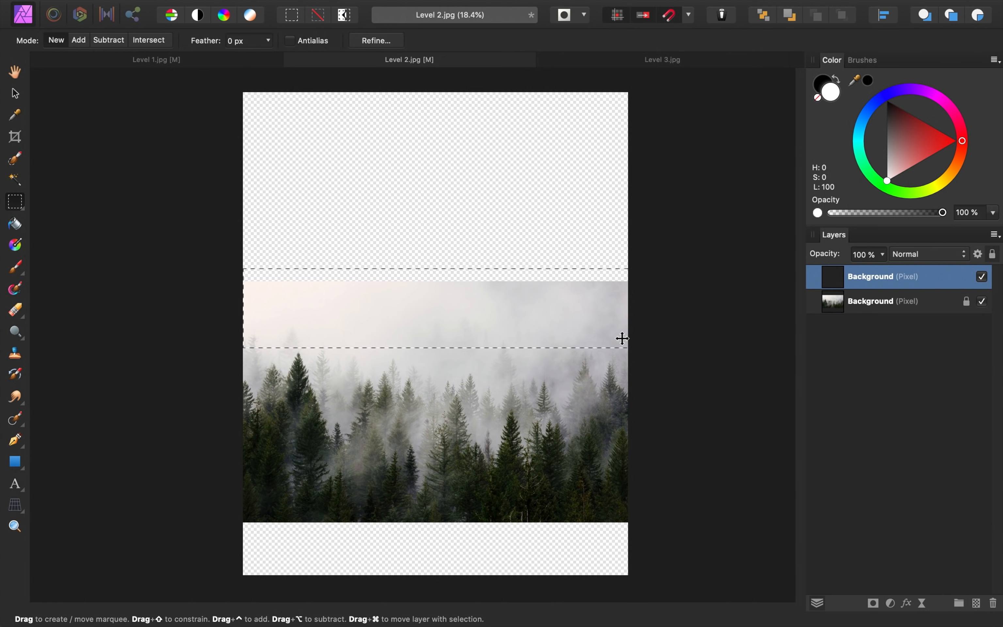
Step: Deselect the marquee and stretch the duplicated foggy sky strip upward to the canvas's upper edge
{"action": "key", "text": "super+d"}
{"action": "left_click", "coordinate": [15, 94]}
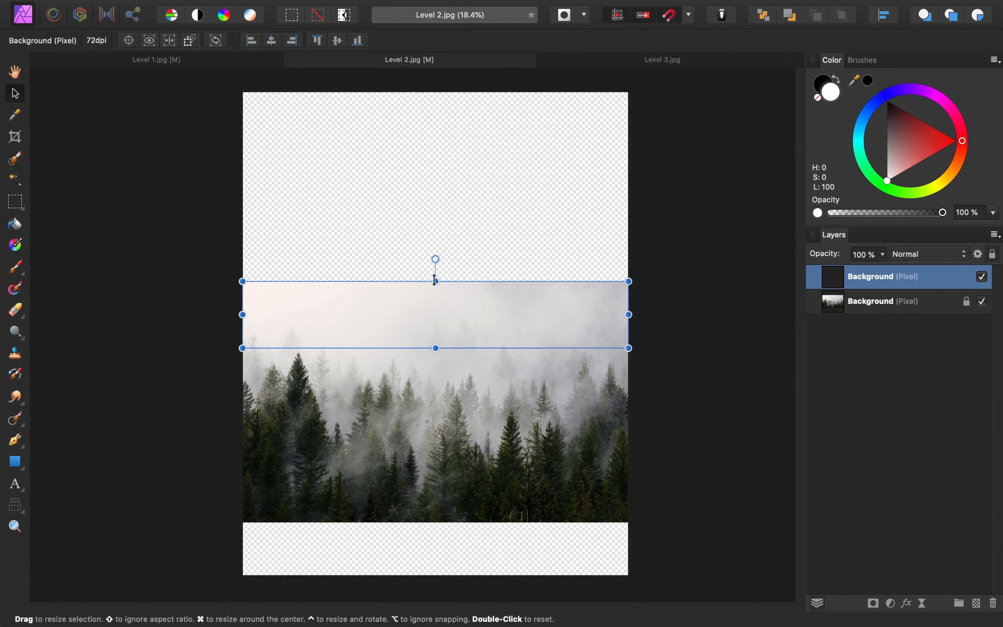
{"action": "left_click_drag", "start_coordinate": [436, 282], "coordinate": [436, 91]}
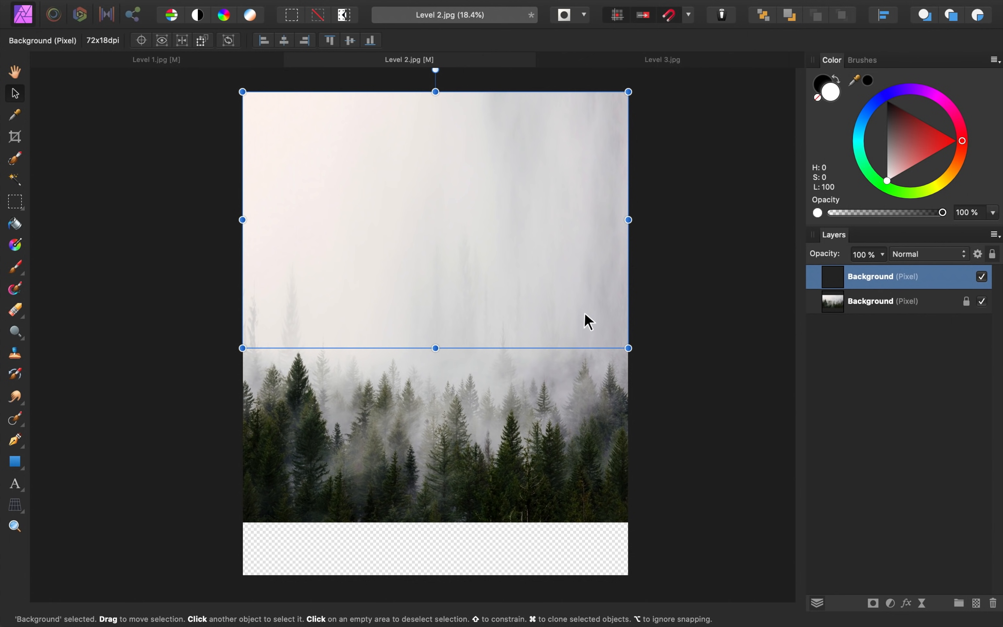
Step: Add a live Gaussian Blur filter with a 43.7 px radius to the stretched sky layer
{"action": "left_click", "coordinate": [921, 604]}
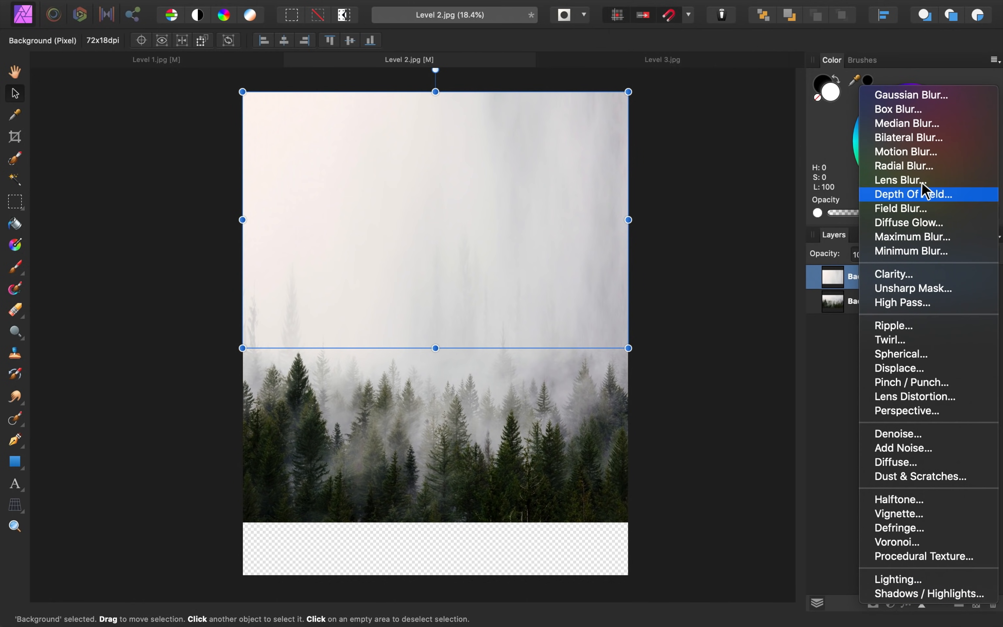
{"action": "left_click", "coordinate": [923, 97]}
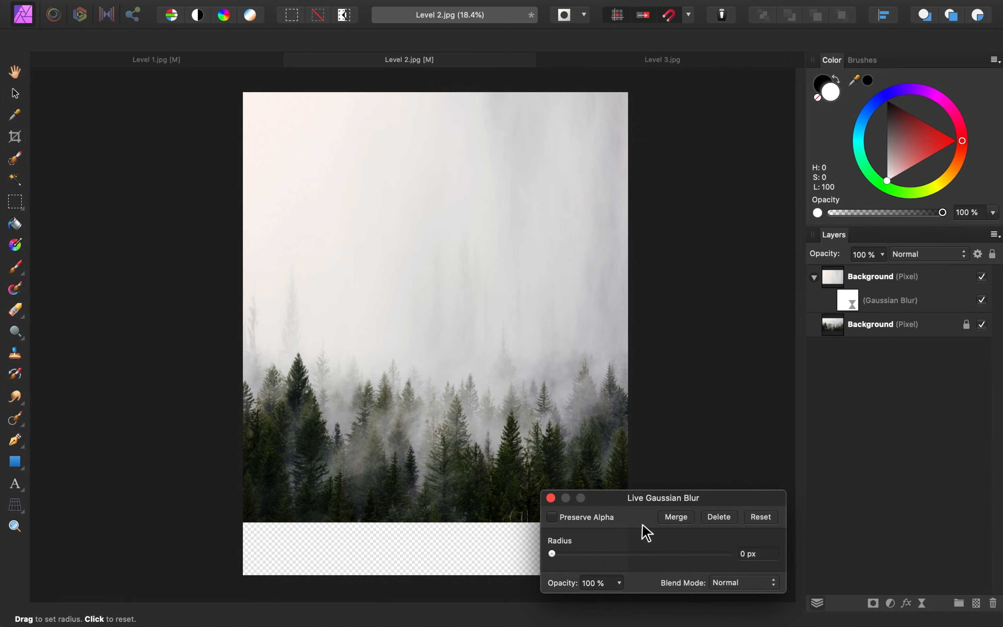
{"action": "left_click_drag", "start_coordinate": [554, 554], "coordinate": [693, 563]}
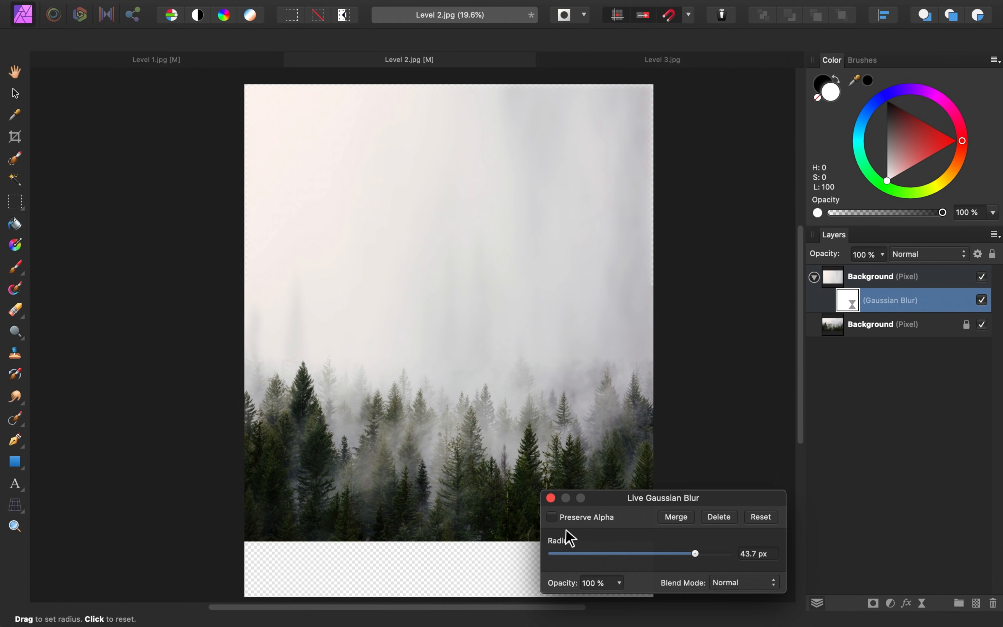
Step: Try Preserve Alpha on the live Gaussian Blur, inspect the sky and treetops, and turn the option off again
{"action": "left_click", "coordinate": [553, 518]}
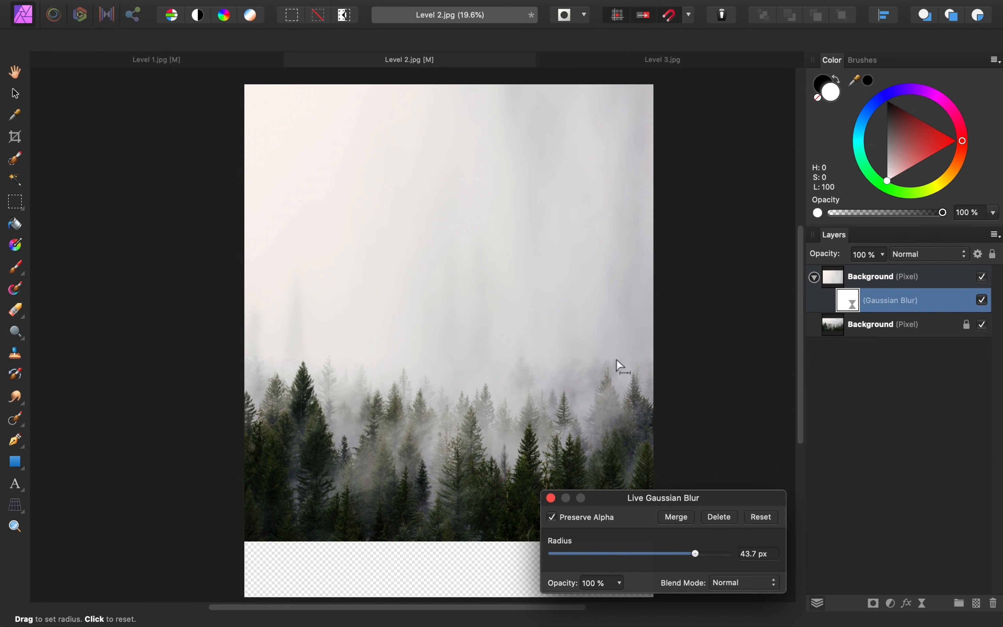
{"action": "scroll", "coordinate": [639, 322], "scroll_direction": "up", "scroll_amount": 3}
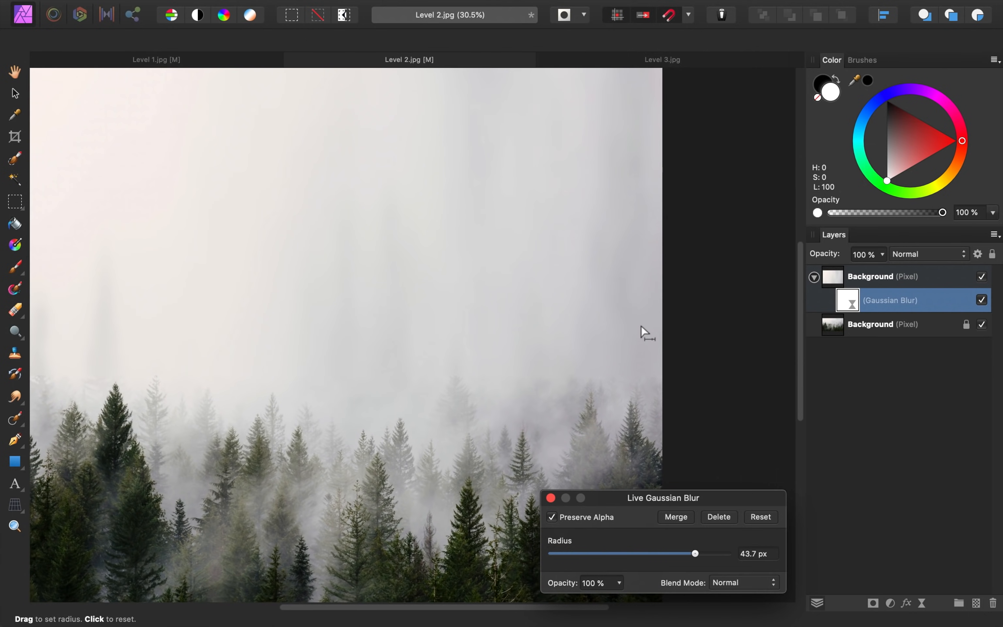
{"action": "scroll", "coordinate": [642, 326], "scroll_direction": "up", "scroll_amount": 4}
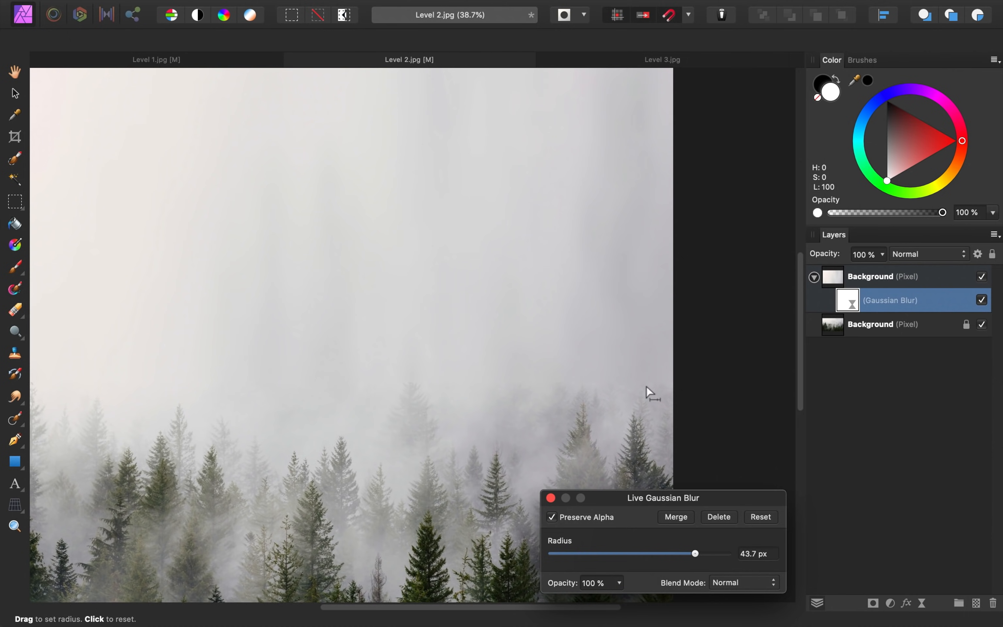
{"action": "scroll", "coordinate": [634, 405], "scroll_direction": "down", "scroll_amount": 5}
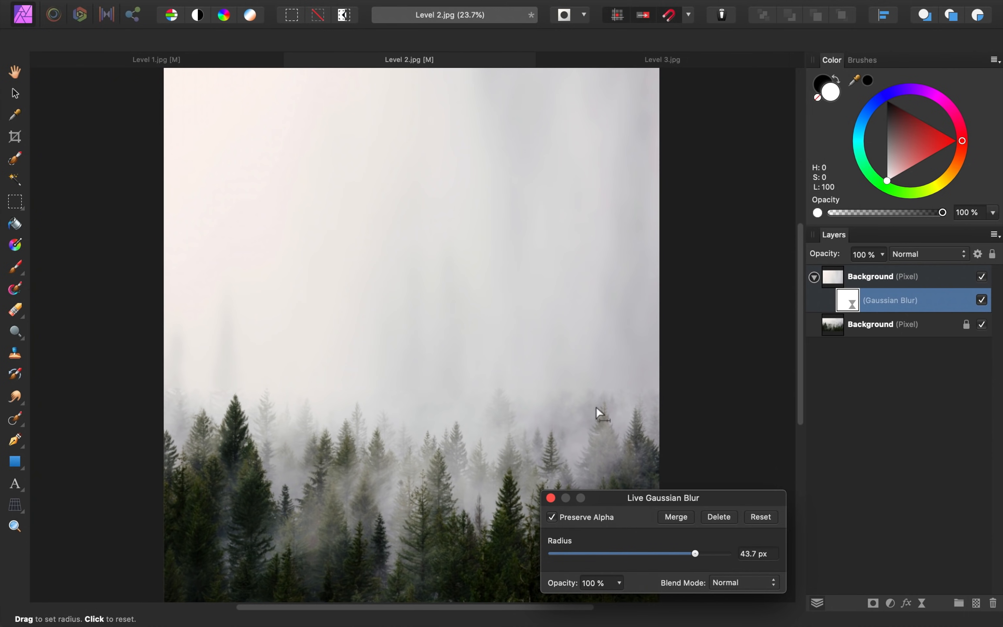
{"action": "left_click", "coordinate": [553, 517]}
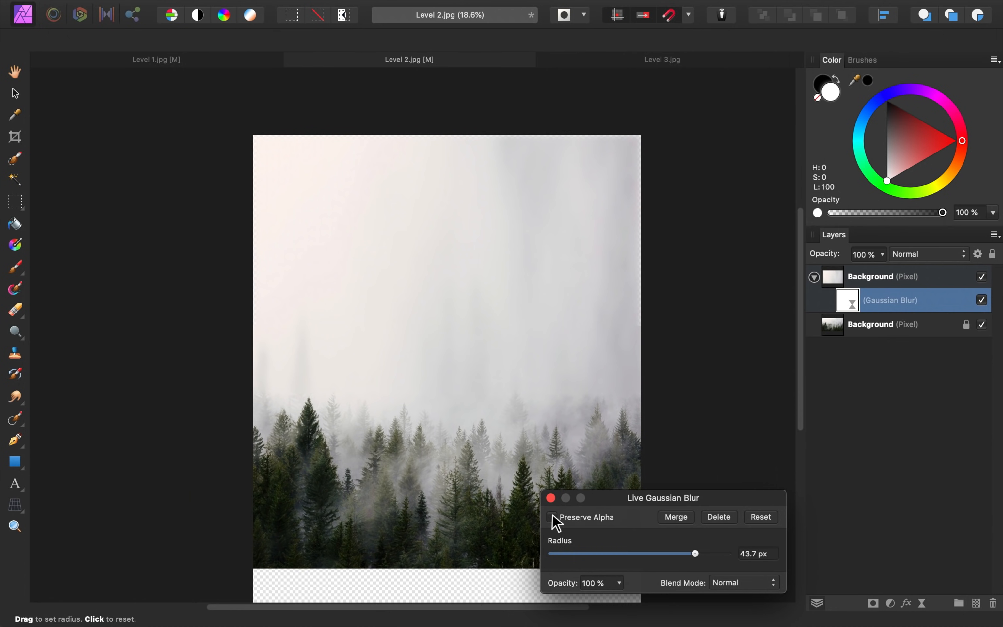
Step: Close the blur settings and crop the faded upper and side edges off the forest image, to 5357 x 6829 px
{"action": "left_click", "coordinate": [551, 498]}
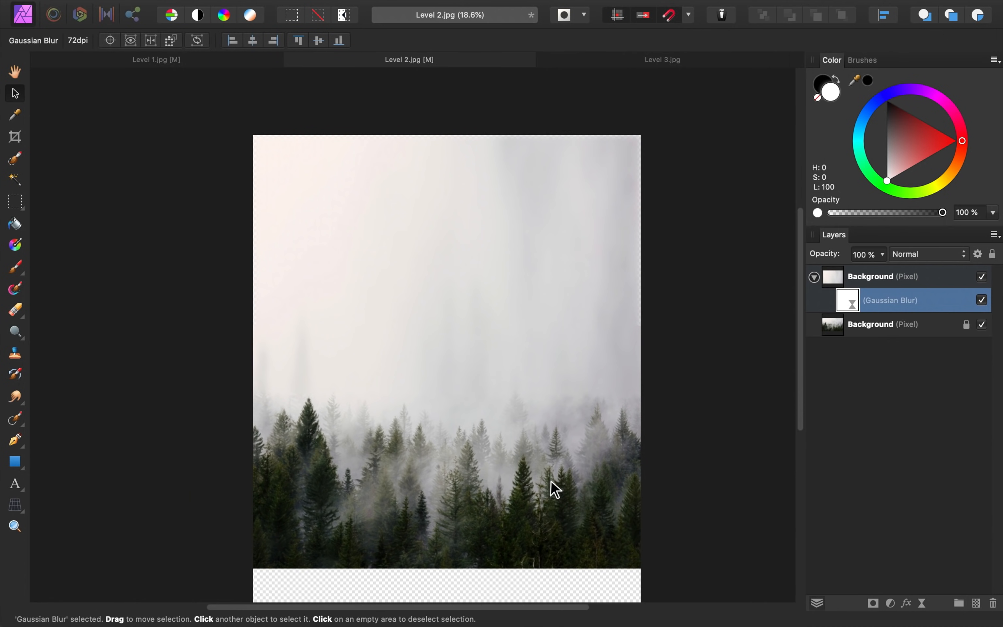
{"action": "left_click", "coordinate": [15, 137]}
{"action": "left_click_drag", "start_coordinate": [448, 134], "coordinate": [447, 149]}
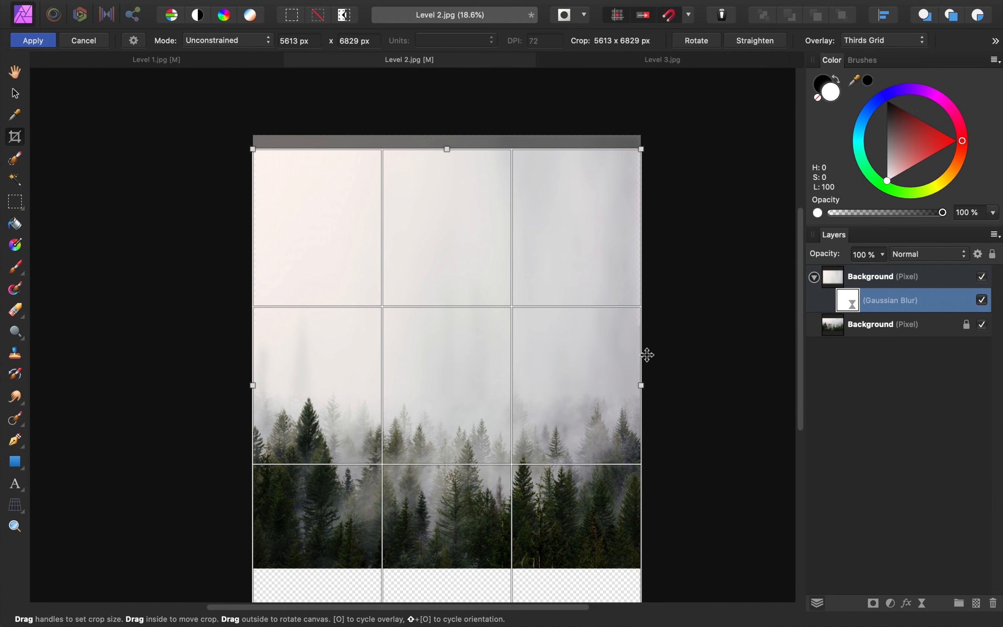
{"action": "left_click_drag", "start_coordinate": [636, 387], "coordinate": [632, 386]}
{"action": "left_click_drag", "start_coordinate": [254, 391], "coordinate": [260, 387]}
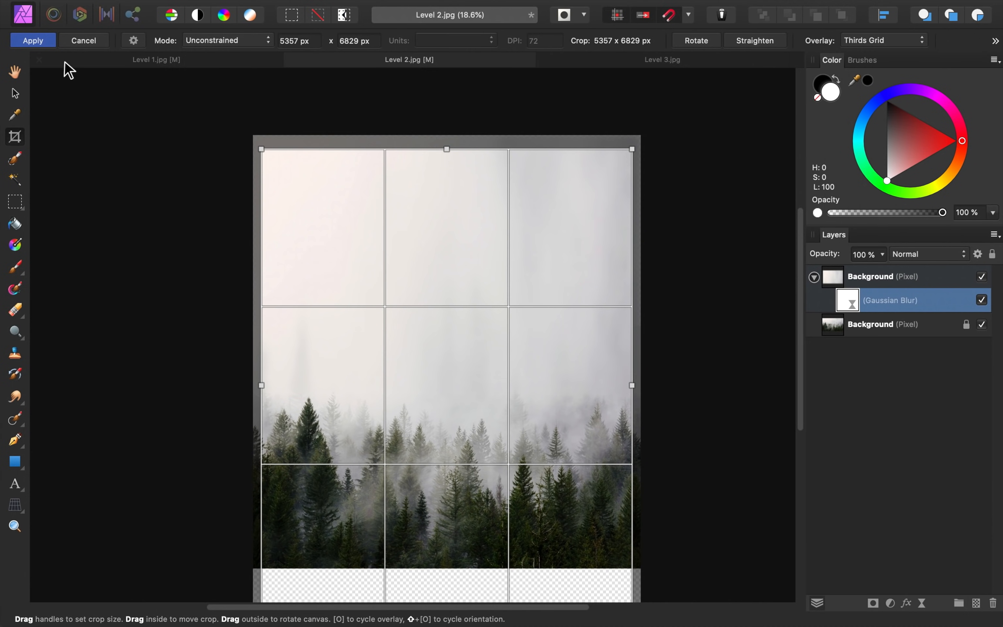
{"action": "left_click", "coordinate": [41, 40]}
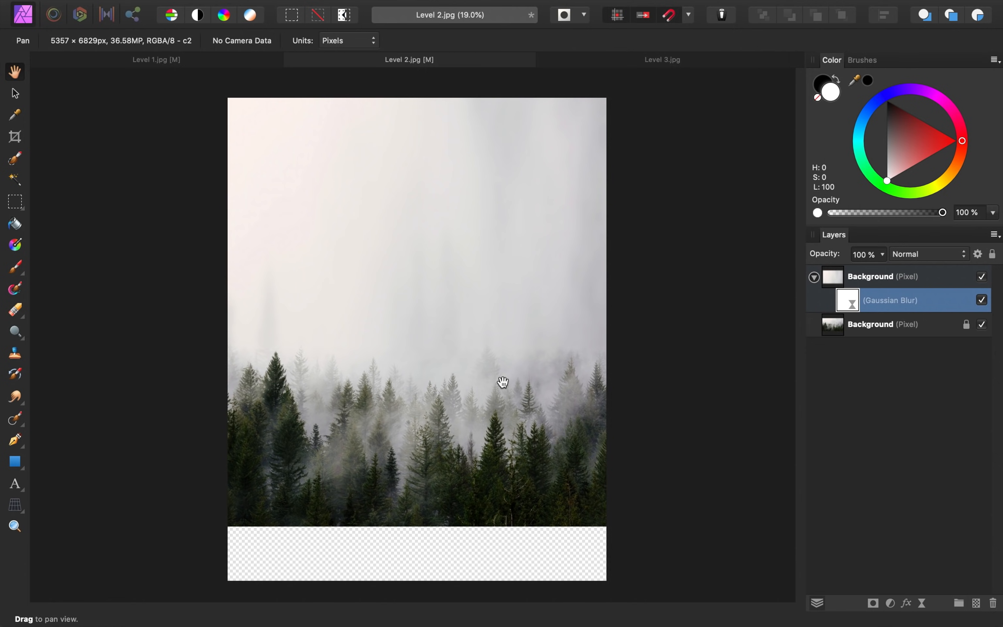
Step: Add an empty pixel layer above the sky layer and set the Clone Brush to sample Current Layer & Below
{"action": "scroll", "coordinate": [503, 382], "scroll_direction": "down", "scroll_amount": 2}
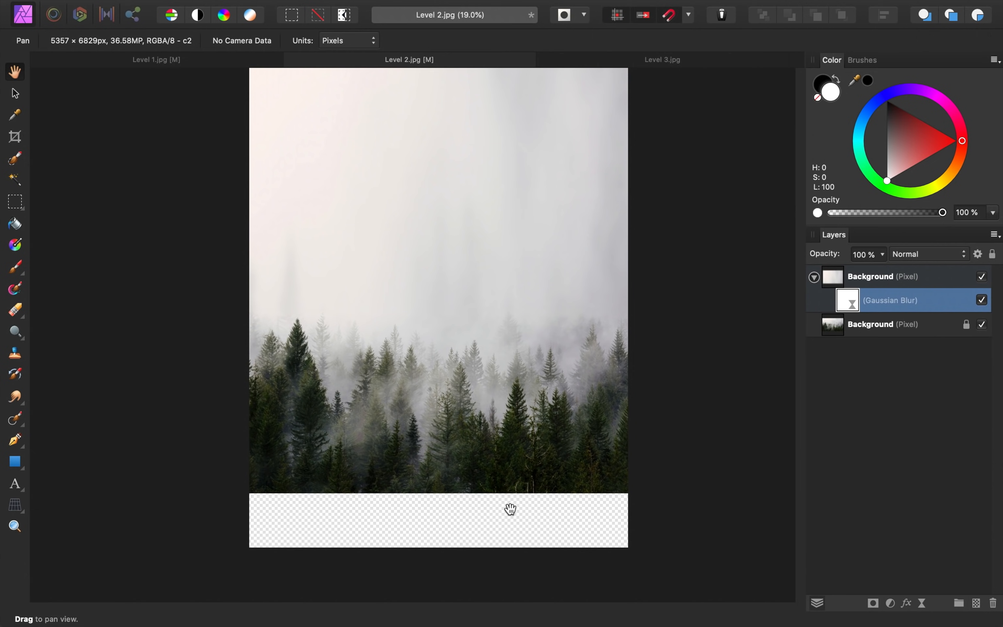
{"action": "left_click", "coordinate": [978, 604]}
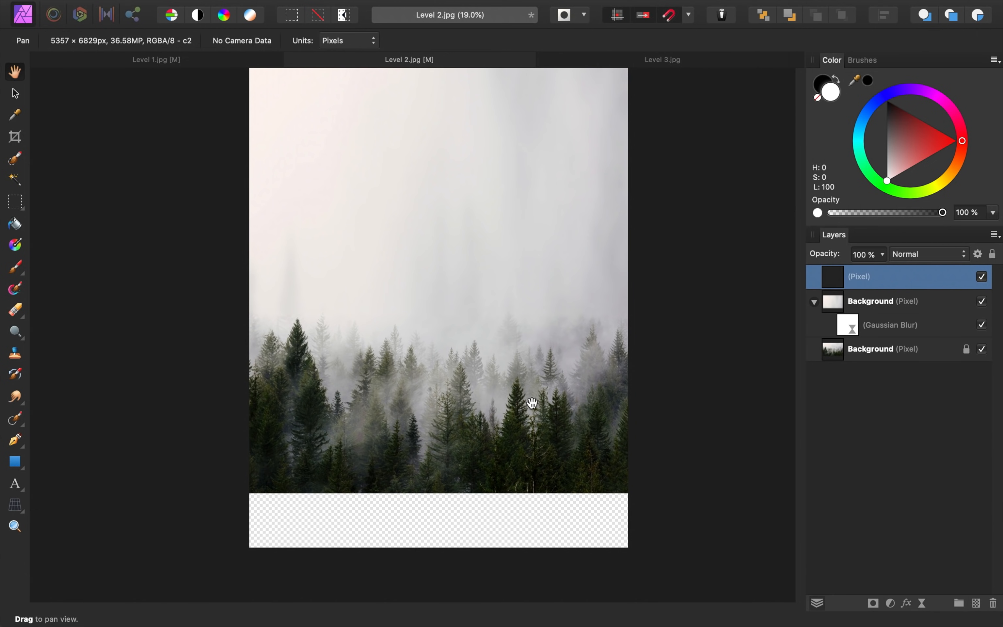
{"action": "left_click", "coordinate": [17, 355]}
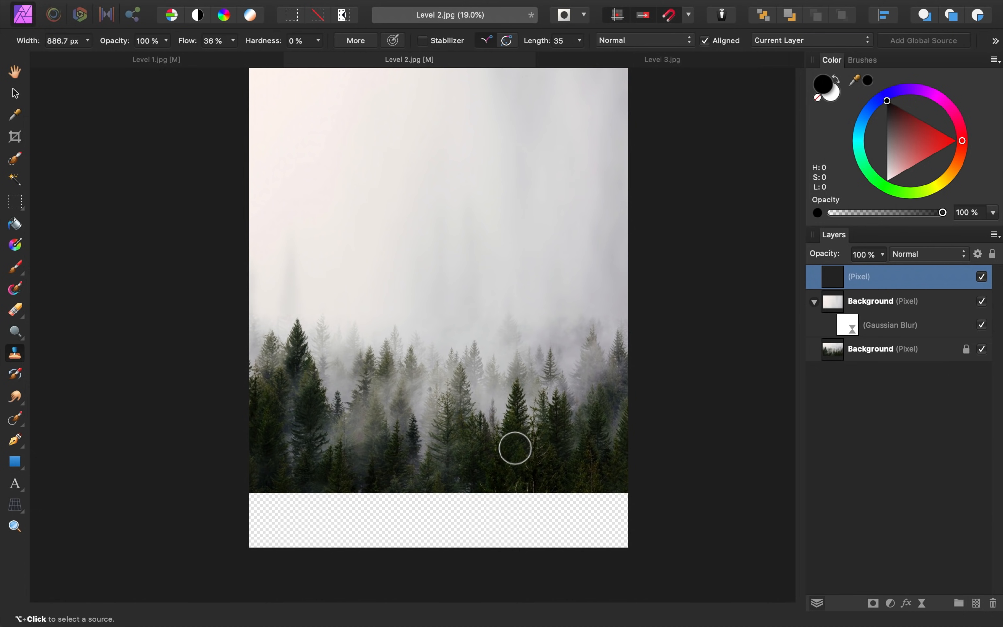
{"action": "left_click", "coordinate": [788, 41]}
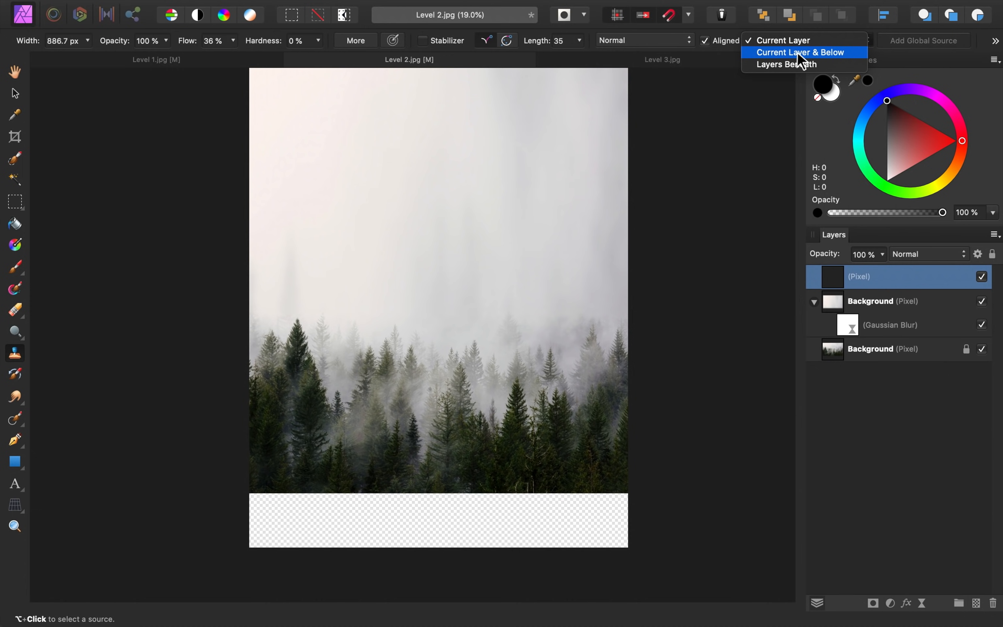
{"action": "left_click", "coordinate": [797, 52]}
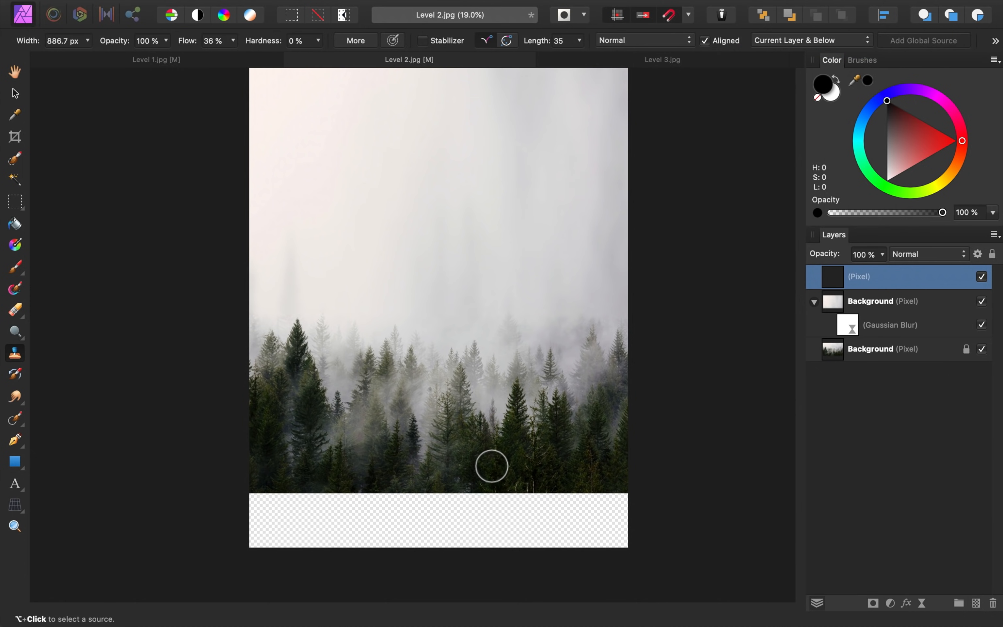
Step: Clone dark trees from the forest's lower right over the right part of the empty strip below the photo
{"action": "left_click", "coordinate": [559, 457], "text": "alt"}
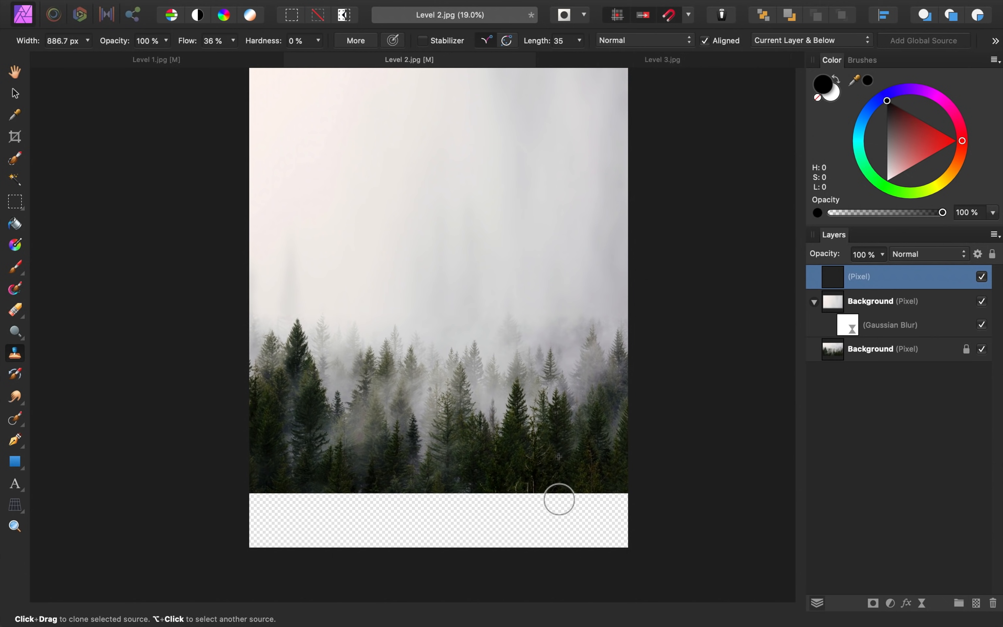
{"action": "mouse_move", "coordinate": [557, 499]}
{"action": "left_mouse_down"}
{"action": "mouse_move", "coordinate": [618, 498]}
{"action": "mouse_move", "coordinate": [570, 515]}
{"action": "mouse_move", "coordinate": [582, 520]}
{"action": "mouse_move", "coordinate": [571, 504]}
{"action": "mouse_move", "coordinate": [569, 528]}
{"action": "mouse_move", "coordinate": [593, 531]}
{"action": "mouse_move", "coordinate": [622, 495]}
{"action": "mouse_move", "coordinate": [622, 544]}
{"action": "mouse_move", "coordinate": [559, 510]}
{"action": "left_mouse_up"}
{"action": "scroll", "coordinate": [569, 520], "scroll_direction": "up", "scroll_amount": 2}
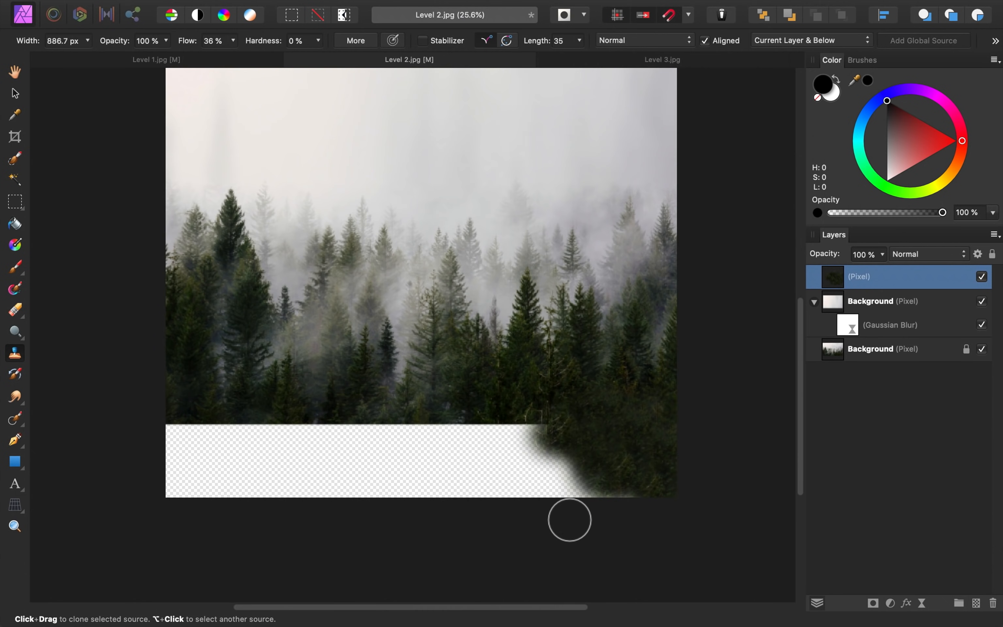
{"action": "mouse_move", "coordinate": [533, 426]}
{"action": "left_mouse_down"}
{"action": "mouse_move", "coordinate": [564, 446]}
{"action": "mouse_move", "coordinate": [569, 480]}
{"action": "mouse_move", "coordinate": [589, 481]}
{"action": "mouse_move", "coordinate": [584, 493]}
{"action": "mouse_move", "coordinate": [540, 484]}
{"action": "mouse_move", "coordinate": [573, 496]}
{"action": "mouse_move", "coordinate": [527, 492]}
{"action": "mouse_move", "coordinate": [537, 488]}
{"action": "mouse_move", "coordinate": [527, 459]}
{"action": "mouse_move", "coordinate": [512, 437]}
{"action": "left_mouse_up"}
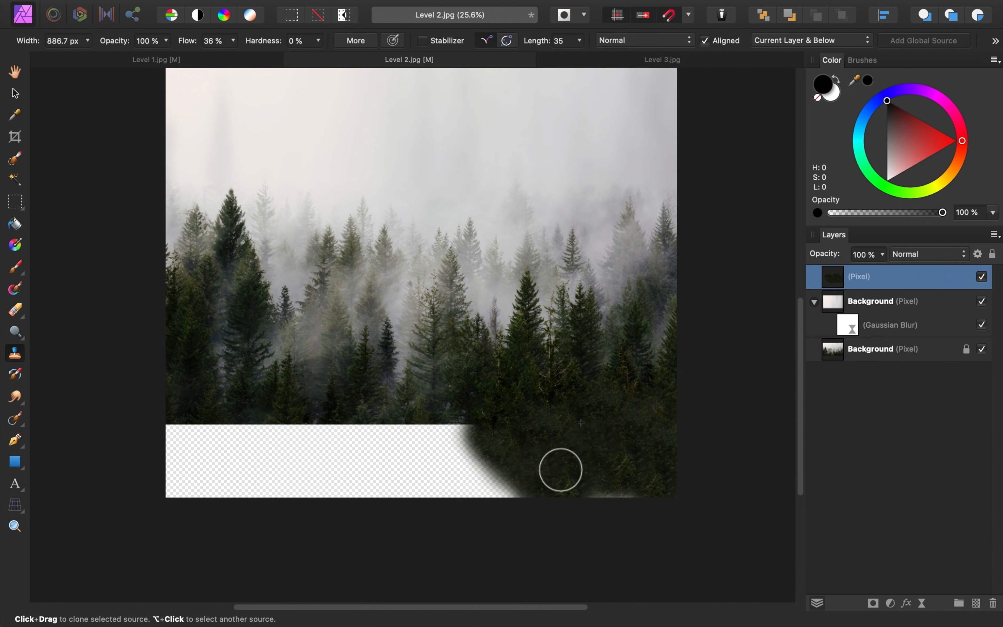
Step: Resample the dark foliage and clone it over the rest of the lower strip, blending out repeated patches across the full width
{"action": "left_click", "coordinate": [542, 444], "text": "alt"}
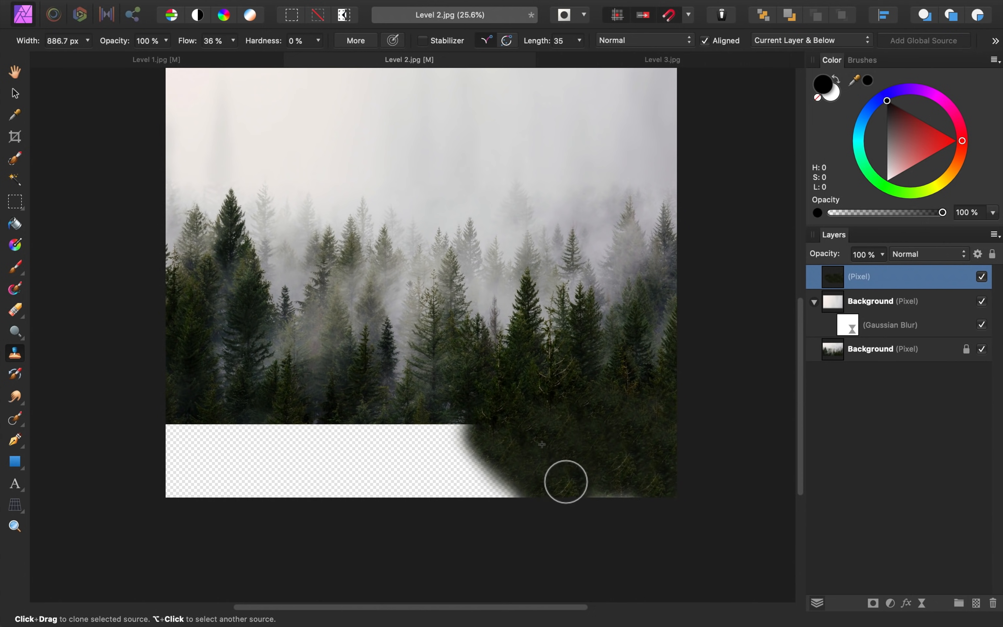
{"action": "mouse_move", "coordinate": [566, 477]}
{"action": "left_mouse_down"}
{"action": "mouse_move", "coordinate": [615, 466]}
{"action": "mouse_move", "coordinate": [606, 492]}
{"action": "mouse_move", "coordinate": [619, 496]}
{"action": "mouse_move", "coordinate": [607, 497]}
{"action": "mouse_move", "coordinate": [644, 498]}
{"action": "mouse_move", "coordinate": [656, 502]}
{"action": "left_mouse_up"}
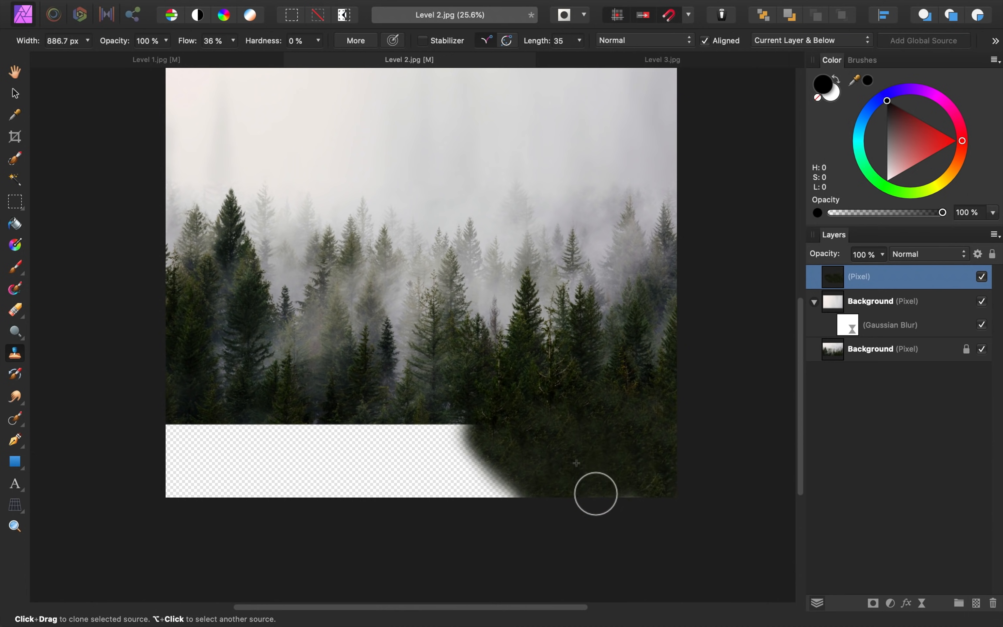
{"action": "mouse_move", "coordinate": [448, 409]}
{"action": "left_mouse_down"}
{"action": "mouse_move", "coordinate": [463, 443]}
{"action": "mouse_move", "coordinate": [456, 461]}
{"action": "mouse_move", "coordinate": [385, 435]}
{"action": "mouse_move", "coordinate": [275, 417]}
{"action": "mouse_move", "coordinate": [201, 419]}
{"action": "mouse_move", "coordinate": [178, 441]}
{"action": "mouse_move", "coordinate": [179, 471]}
{"action": "mouse_move", "coordinate": [450, 450]}
{"action": "mouse_move", "coordinate": [412, 421]}
{"action": "mouse_move", "coordinate": [453, 493]}
{"action": "mouse_move", "coordinate": [336, 477]}
{"action": "mouse_move", "coordinate": [166, 489]}
{"action": "mouse_move", "coordinate": [258, 484]}
{"action": "mouse_move", "coordinate": [271, 441]}
{"action": "mouse_move", "coordinate": [461, 481]}
{"action": "mouse_move", "coordinate": [314, 481]}
{"action": "mouse_move", "coordinate": [340, 471]}
{"action": "mouse_move", "coordinate": [216, 489]}
{"action": "mouse_move", "coordinate": [613, 487]}
{"action": "left_mouse_up"}
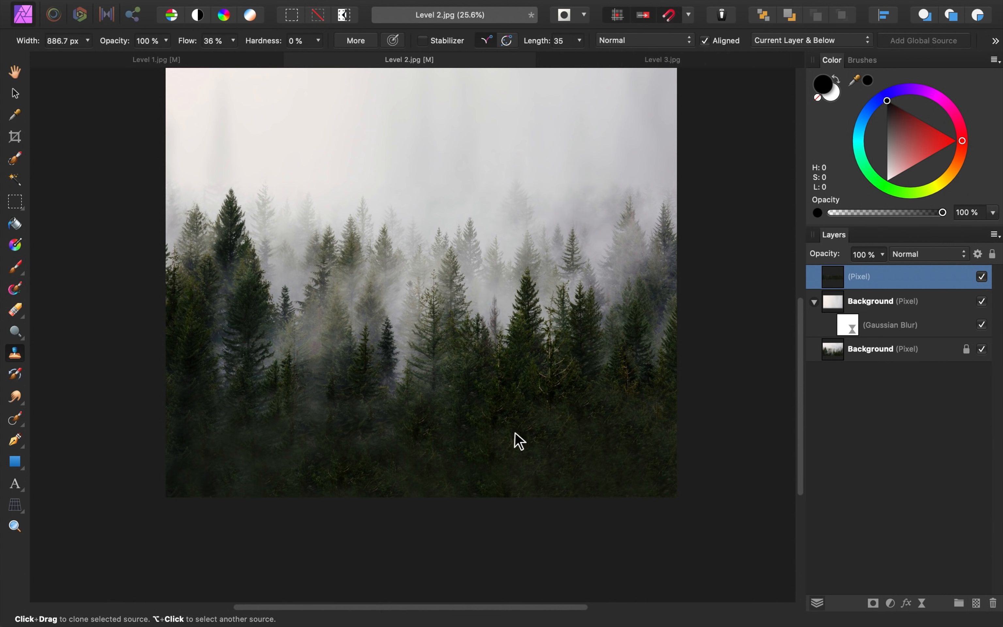
{"action": "scroll", "coordinate": [514, 432], "scroll_direction": "down", "scroll_amount": 5}
{"action": "key", "text": "super+0"}
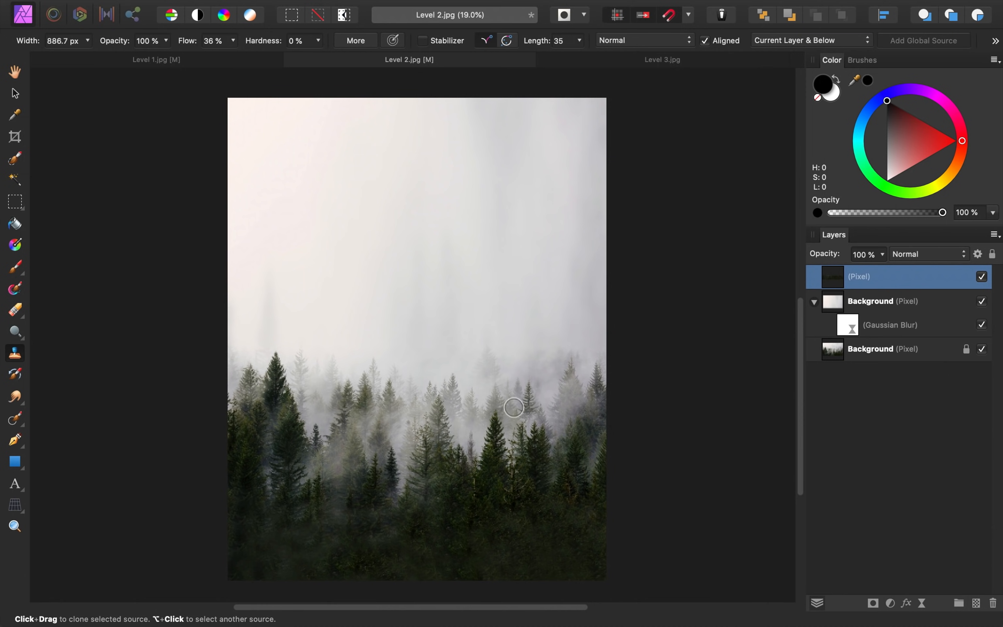
Step: In Level 3.jpg, extend the canvas to the left of and above the portrait to 7560 x 3591 px with the Crop tool
{"action": "left_click", "coordinate": [644, 60]}
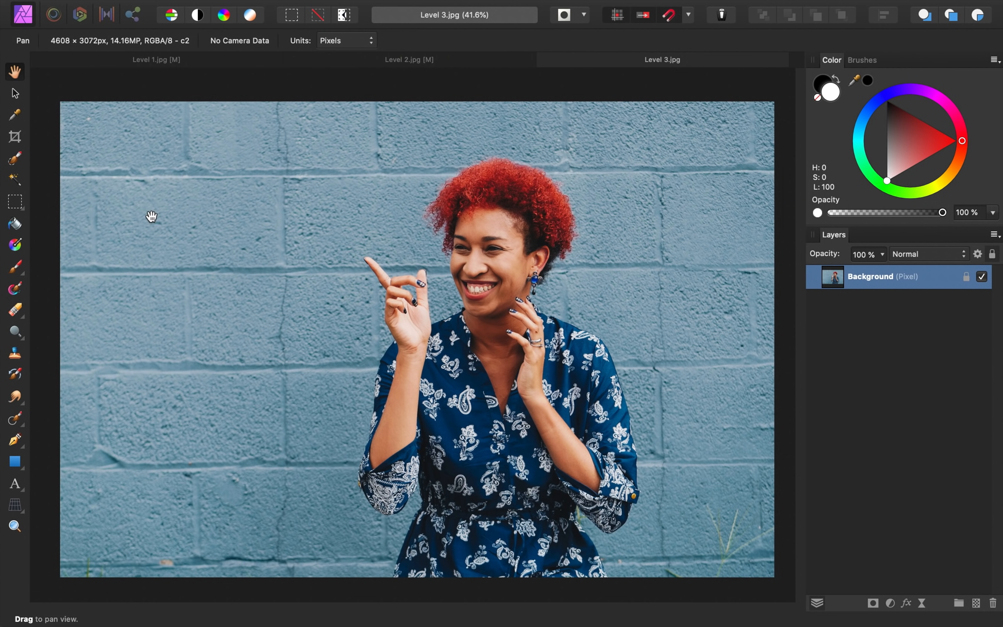
{"action": "key", "text": "c"}
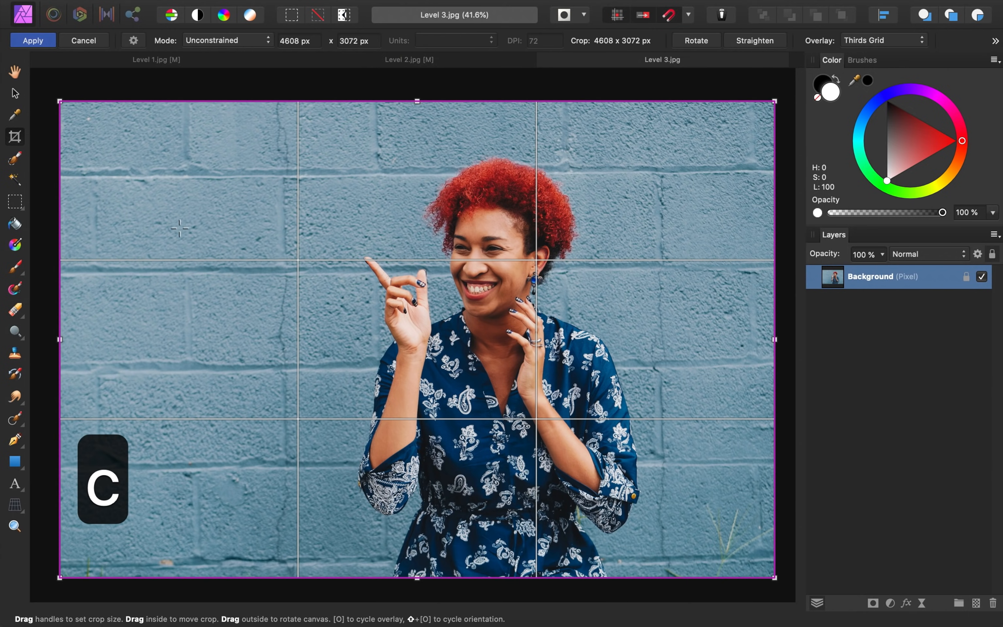
{"action": "scroll", "coordinate": [282, 281], "scroll_direction": "down", "scroll_amount": 5}
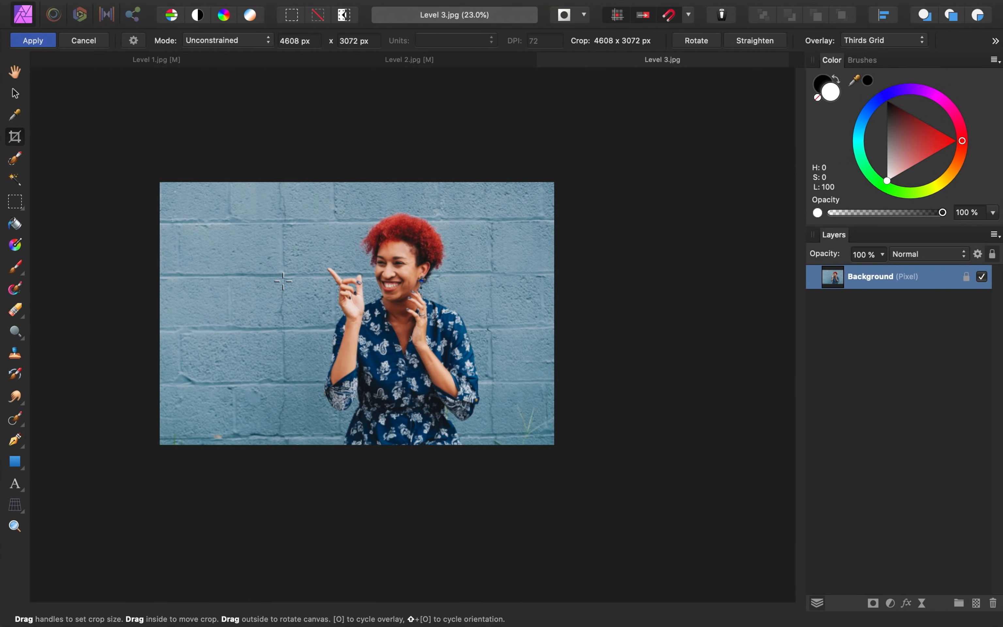
{"action": "scroll", "coordinate": [283, 282], "scroll_direction": "left", "scroll_amount": 3}
{"action": "scroll", "coordinate": [283, 281], "scroll_direction": "left", "scroll_amount": 3}
{"action": "left_click_drag", "start_coordinate": [359, 229], "coordinate": [107, 186]}
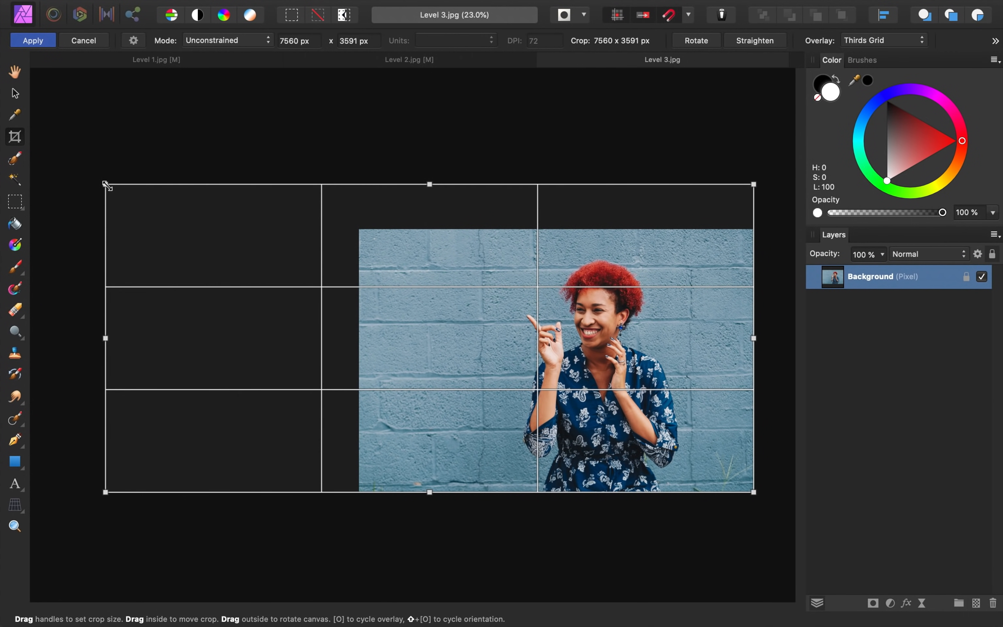
{"action": "left_click", "coordinate": [41, 40]}
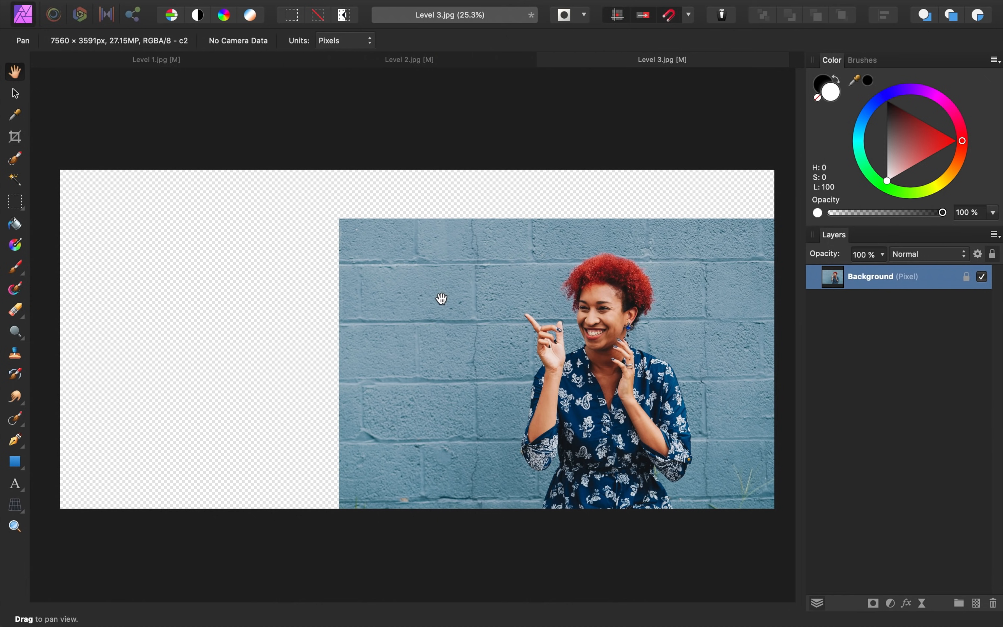
Step: Add an empty pixel layer above the brick wall portrait and set the Clone Brush to Current Layer & Below
{"action": "left_click", "coordinate": [977, 604]}
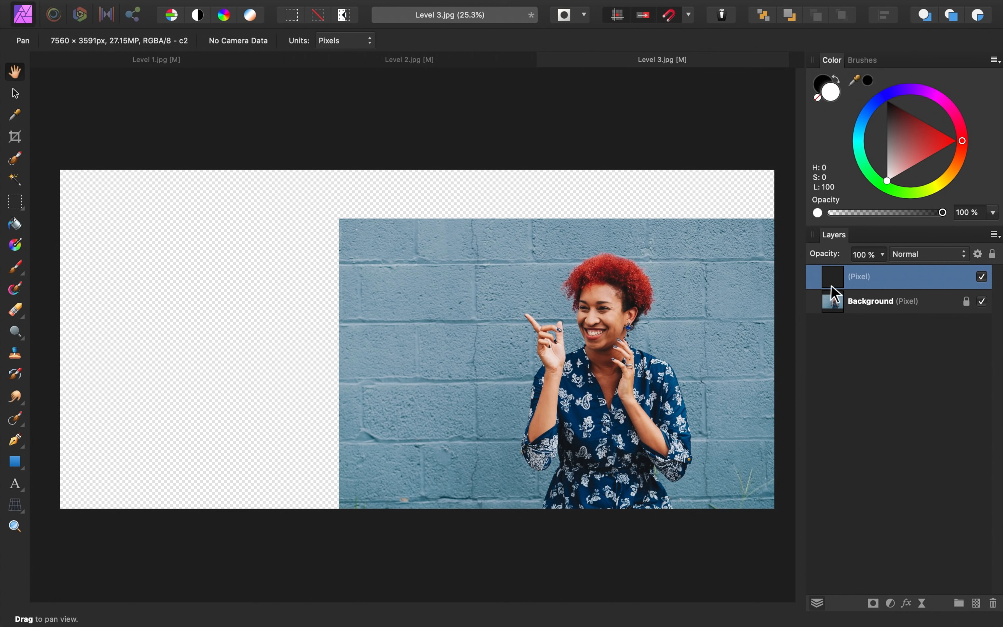
{"action": "left_click", "coordinate": [21, 356]}
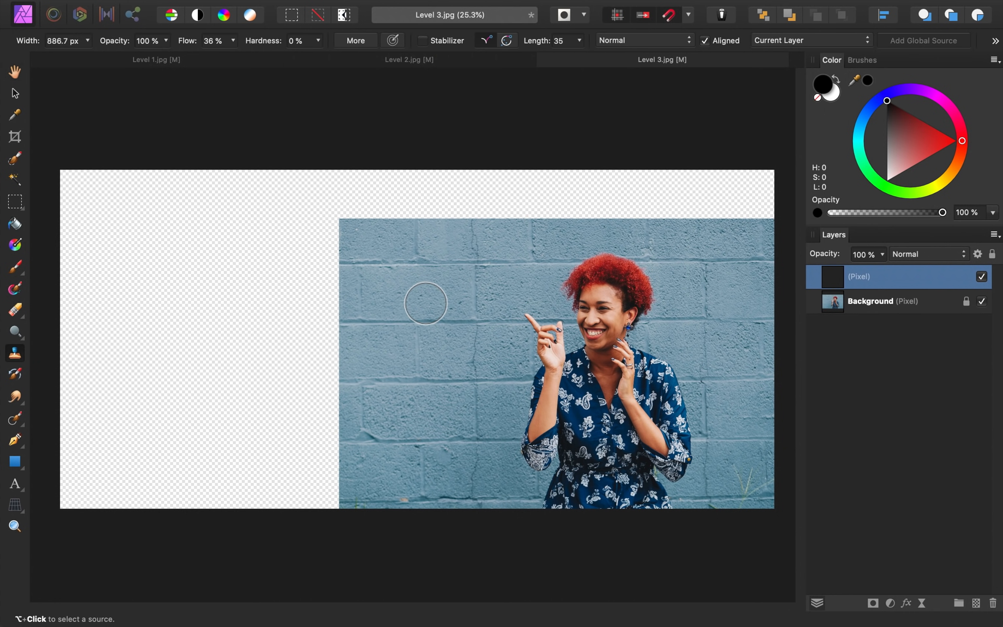
{"action": "left_click", "coordinate": [781, 39]}
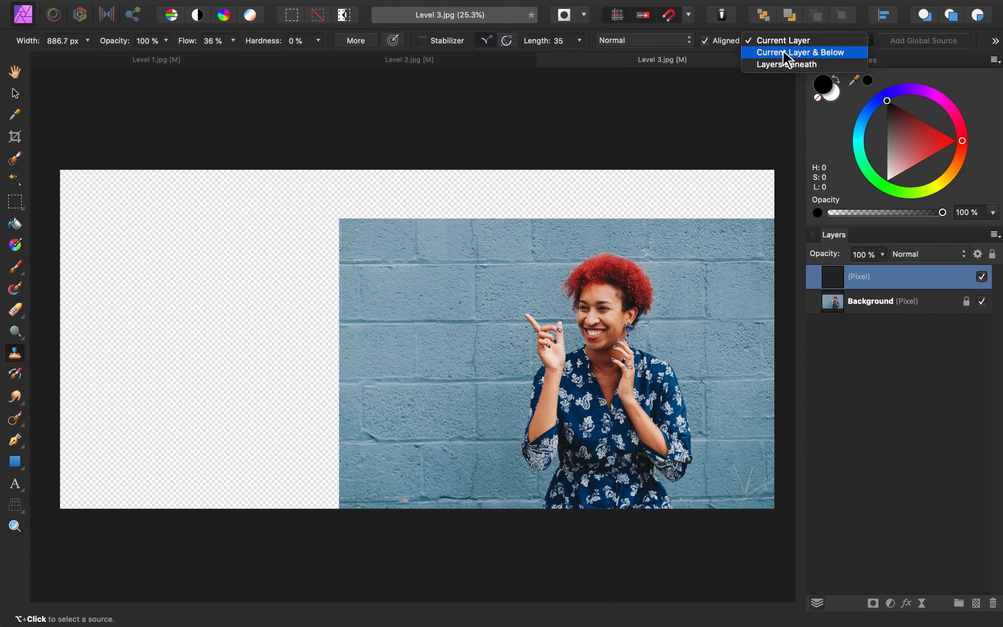
{"action": "left_click", "coordinate": [783, 52]}
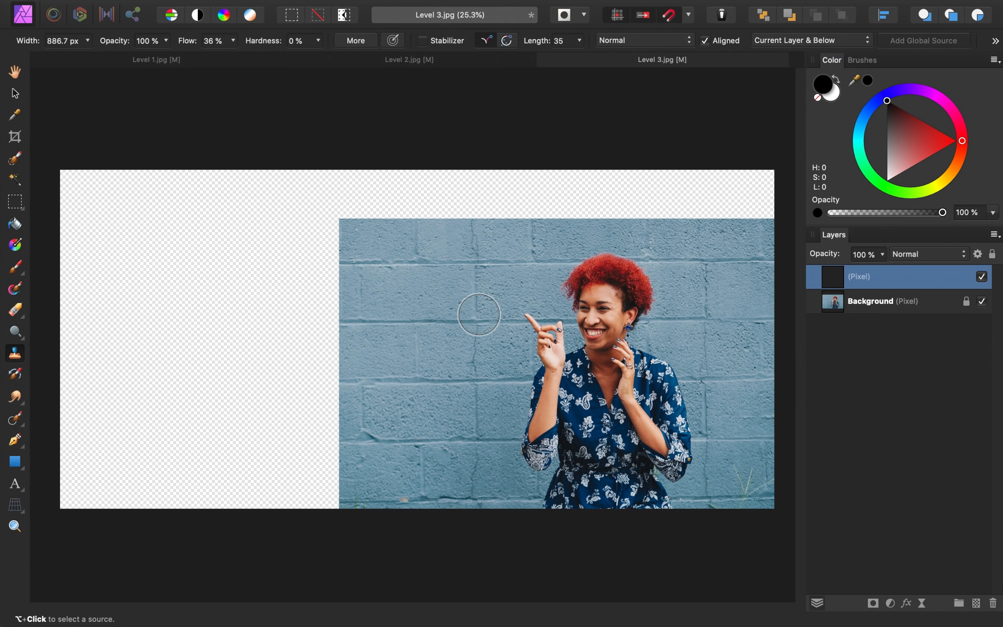
Step: Reduce the Clone Brush width to 284.3 px and sample the mortar line beside the woman's pointing finger
{"action": "key", "text": "bracketleft"}
{"action": "key", "text": "bracketleft"}
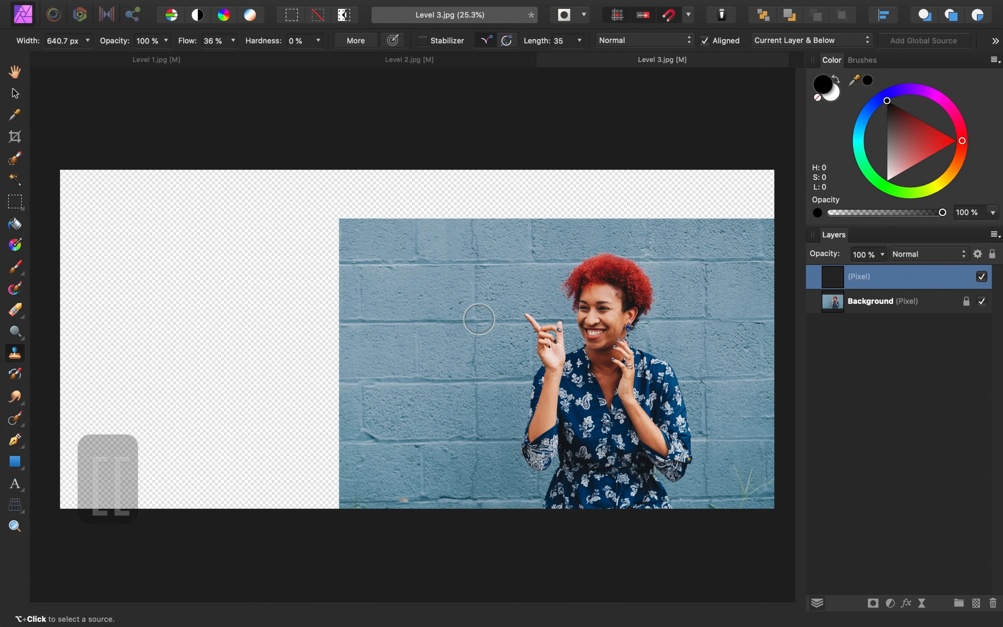
{"action": "key", "text": "bracketleft"}
{"action": "key", "text": "bracketleft"}
{"action": "key", "text": "bracketleft"}
{"action": "key", "text": "bracketleft"}
{"action": "key", "text": "bracketleft"}
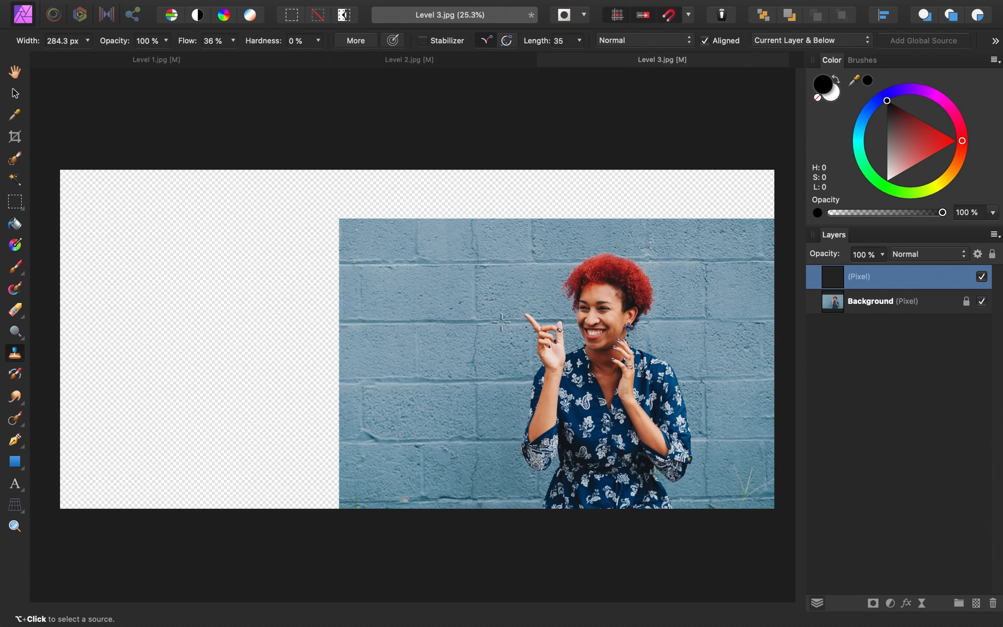
{"action": "left_click", "coordinate": [501, 322], "text": "alt"}
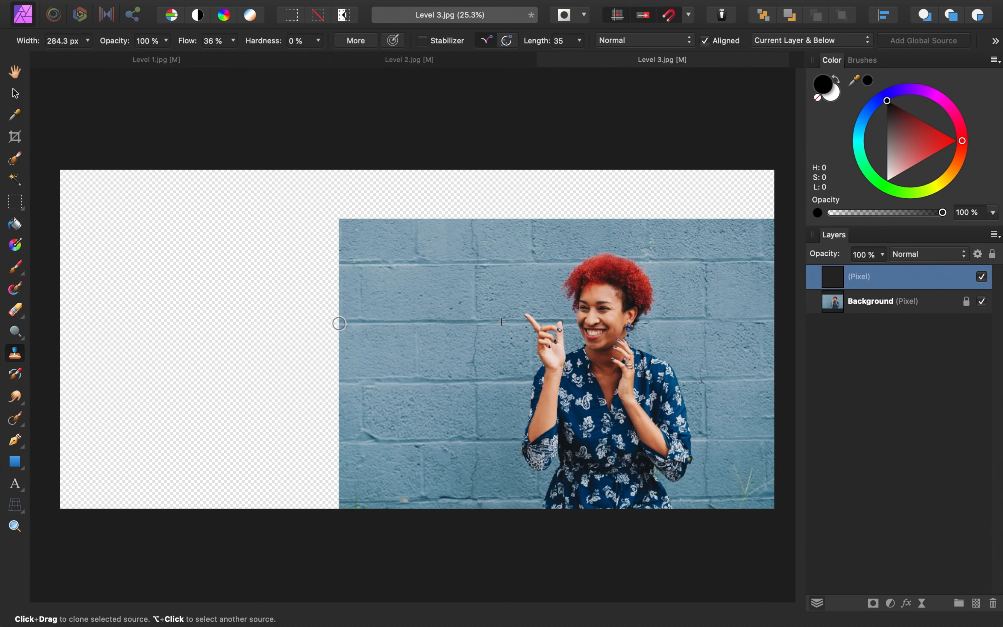
{"action": "key", "text": "bracketright"}
{"action": "key", "text": "bracketright"}
{"action": "key", "text": "bracketright"}
{"action": "key", "text": "bracketright"}
{"action": "key", "text": "bracketright"}
{"action": "key", "text": "bracketright"}
{"action": "key", "text": "bracketright"}
{"action": "key", "text": "bracketright"}
{"action": "key", "text": "bracketright"}
{"action": "key", "text": "bracketright"}
{"action": "key", "text": "bracketright"}
{"action": "key", "text": "bracketright"}
{"action": "key", "text": "bracketright"}
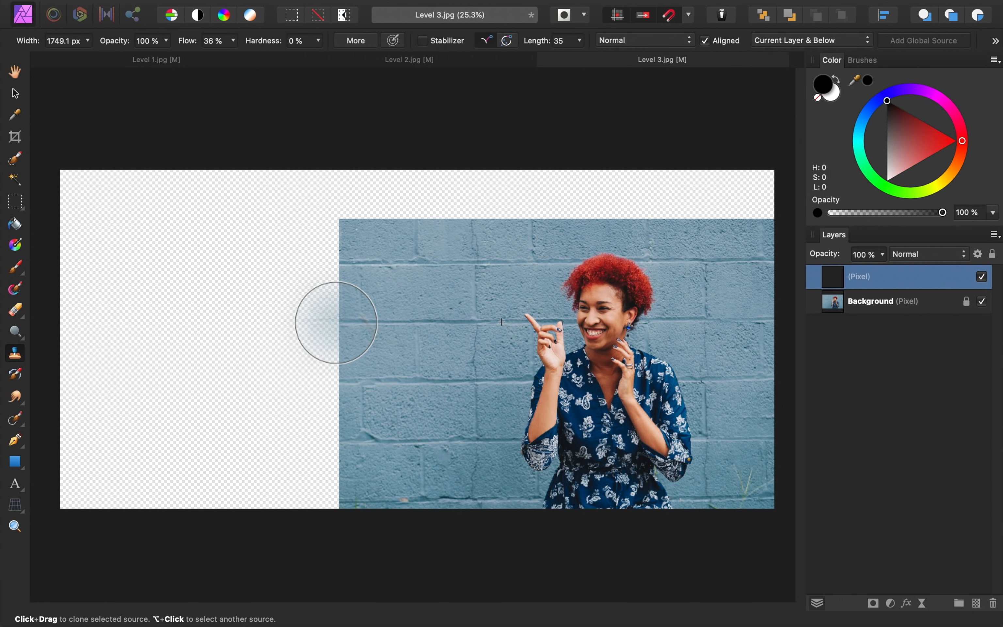
{"action": "left_click_drag", "start_coordinate": [345, 320], "coordinate": [336, 317]}
{"action": "key", "text": "super+z"}
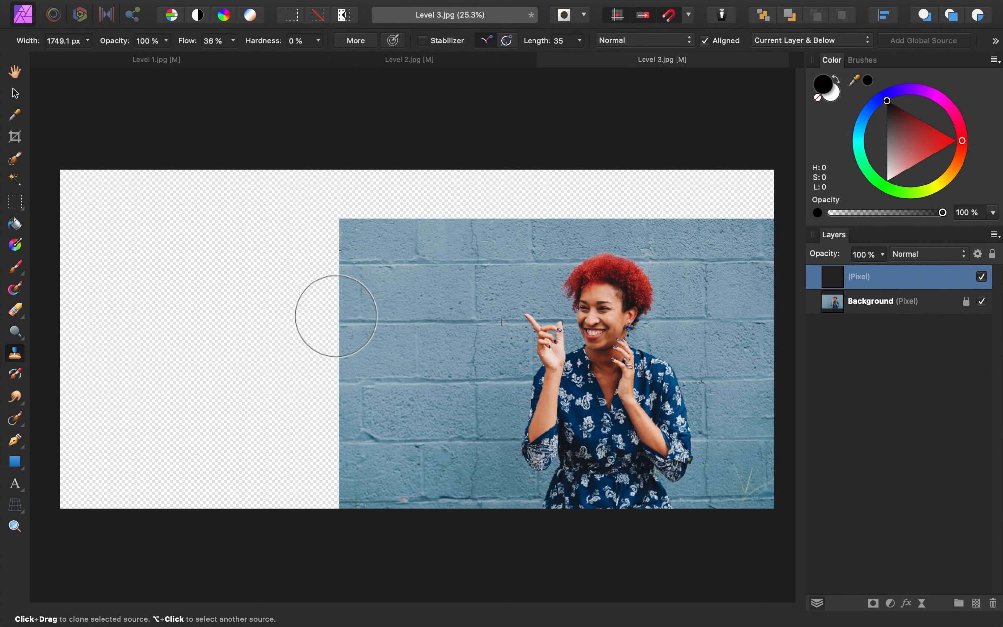
Step: Set the Clone Brush to 73 % flow and 560.7 px width, and clone a first brick patch past the photo's left edge
{"action": "left_click_drag", "start_coordinate": [188, 43], "coordinate": [210, 43]}
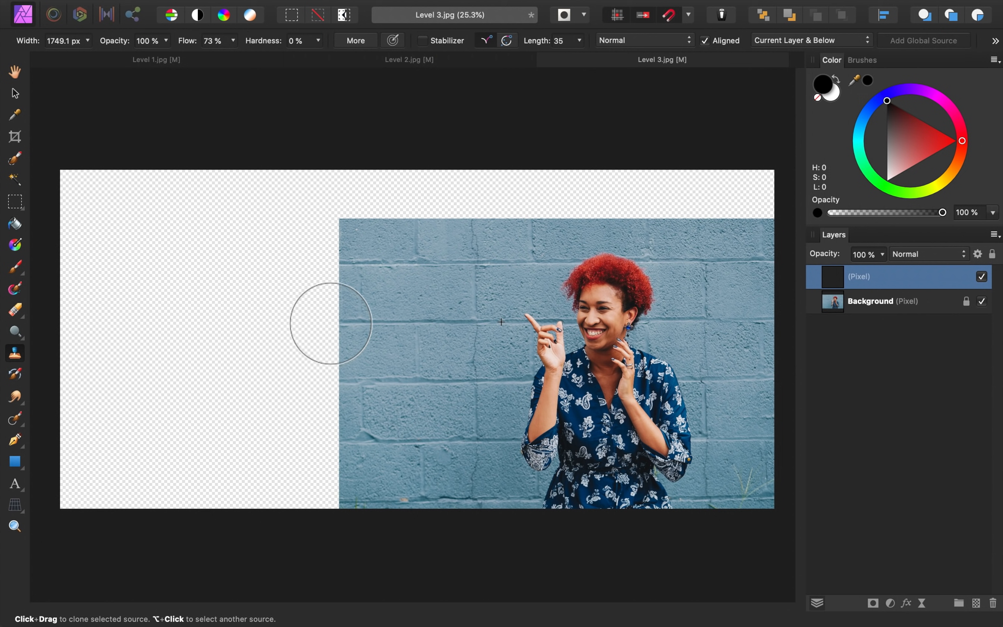
{"action": "key", "text": "bracketleft"}
{"action": "key", "text": "bracketleft"}
{"action": "key", "text": "bracketleft"}
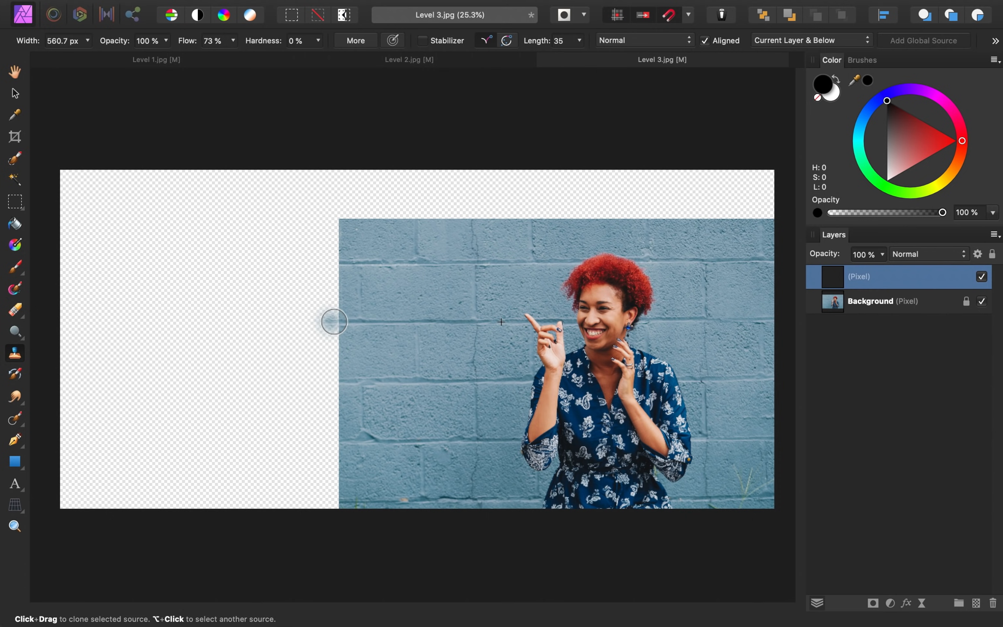
{"action": "mouse_move", "coordinate": [334, 322]}
{"action": "left_mouse_down"}
{"action": "mouse_move", "coordinate": [323, 320]}
{"action": "mouse_move", "coordinate": [323, 277]}
{"action": "mouse_move", "coordinate": [315, 315]}
{"action": "left_mouse_up"}
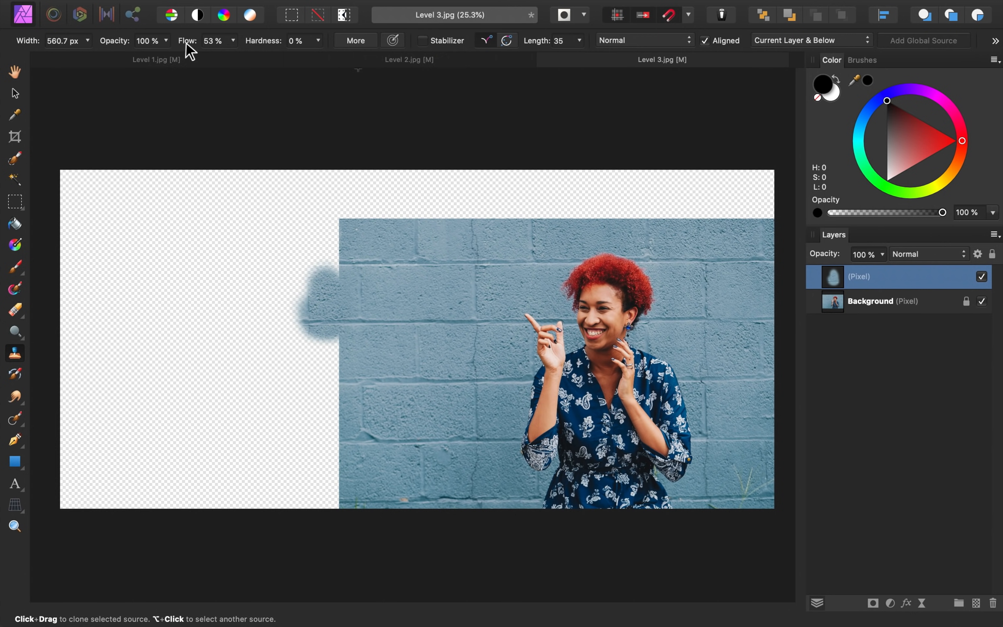
Step: Lower the flow to 34 %, enlarge the brush to 1715.2 px and clone the brick wall broadly over the empty area left of the photo
{"action": "left_click_drag", "start_coordinate": [185, 42], "coordinate": [178, 45]}
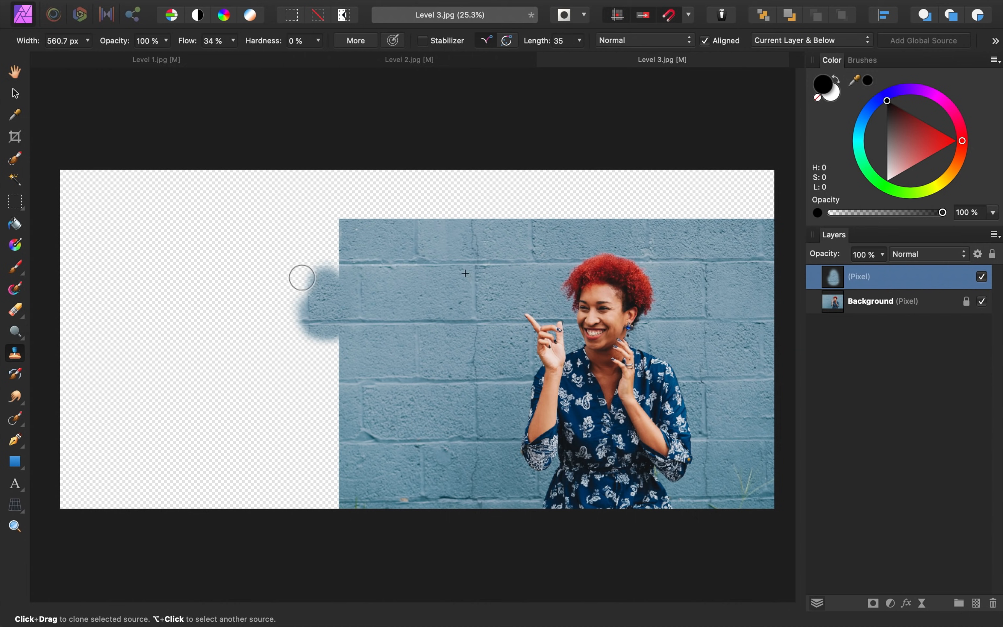
{"action": "key", "text": "bracketright"}
{"action": "key", "text": "bracketright"}
{"action": "key", "text": "bracketright"}
{"action": "key", "text": "bracketright"}
{"action": "key", "text": "bracketright"}
{"action": "key", "text": "bracketright"}
{"action": "key", "text": "bracketright"}
{"action": "key", "text": "bracketright"}
{"action": "mouse_move", "coordinate": [314, 317]}
{"action": "left_mouse_down"}
{"action": "mouse_move", "coordinate": [305, 251]}
{"action": "mouse_move", "coordinate": [320, 239]}
{"action": "mouse_move", "coordinate": [301, 280]}
{"action": "mouse_move", "coordinate": [301, 346]}
{"action": "mouse_move", "coordinate": [274, 365]}
{"action": "mouse_move", "coordinate": [247, 314]}
{"action": "mouse_move", "coordinate": [289, 437]}
{"action": "mouse_move", "coordinate": [300, 348]}
{"action": "mouse_move", "coordinate": [311, 454]}
{"action": "mouse_move", "coordinate": [237, 468]}
{"action": "mouse_move", "coordinate": [254, 493]}
{"action": "mouse_move", "coordinate": [226, 372]}
{"action": "mouse_move", "coordinate": [233, 242]}
{"action": "mouse_move", "coordinate": [209, 450]}
{"action": "mouse_move", "coordinate": [269, 480]}
{"action": "mouse_move", "coordinate": [276, 448]}
{"action": "mouse_move", "coordinate": [311, 504]}
{"action": "mouse_move", "coordinate": [255, 240]}
{"action": "mouse_move", "coordinate": [189, 273]}
{"action": "mouse_move", "coordinate": [252, 261]}
{"action": "mouse_move", "coordinate": [167, 328]}
{"action": "mouse_move", "coordinate": [173, 263]}
{"action": "mouse_move", "coordinate": [257, 350]}
{"action": "mouse_move", "coordinate": [370, 336]}
{"action": "mouse_move", "coordinate": [353, 314]}
{"action": "mouse_move", "coordinate": [344, 312]}
{"action": "mouse_move", "coordinate": [367, 348]}
{"action": "mouse_move", "coordinate": [361, 452]}
{"action": "mouse_move", "coordinate": [359, 327]}
{"action": "left_mouse_up"}
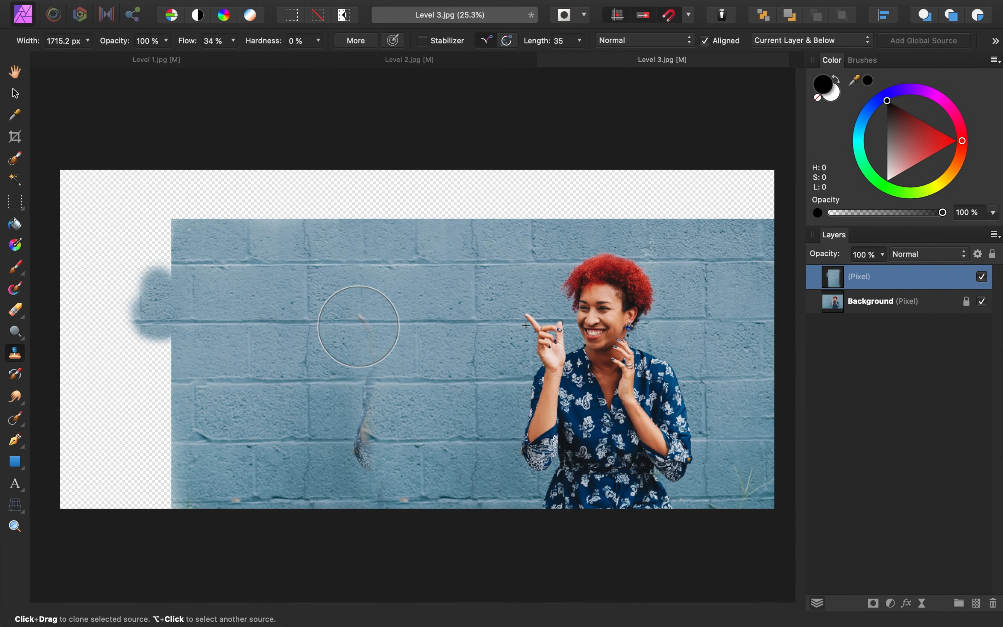
Step: Erase the duplicated hand and arm fragments from the cloned wall using the Erase Brush at 424.9 px width and 100 % flow
{"action": "key", "text": "e"}
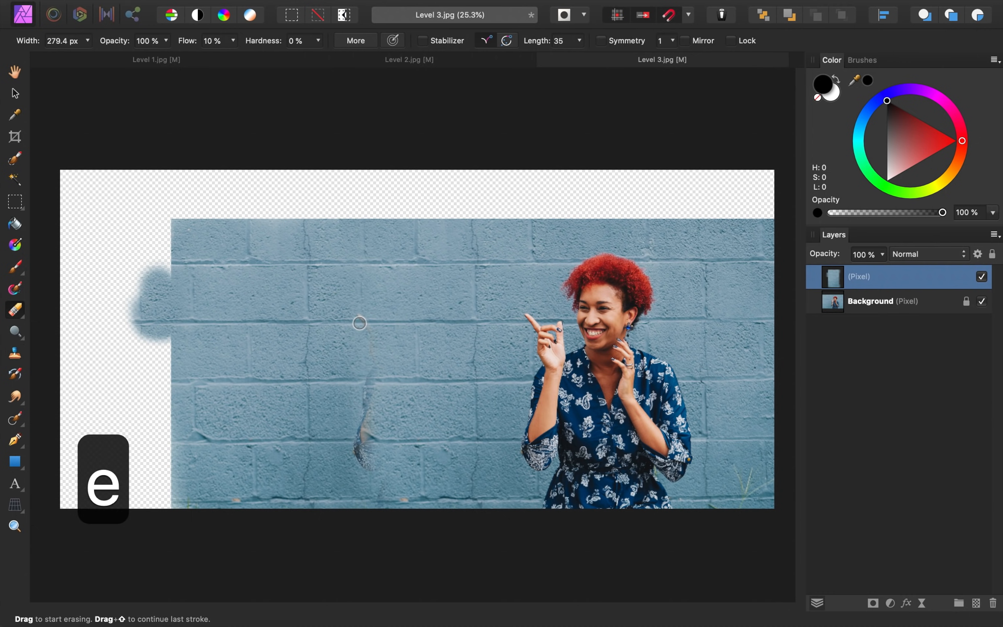
{"action": "key", "text": "bracketright"}
{"action": "key", "text": "bracketright"}
{"action": "key", "text": "bracketright"}
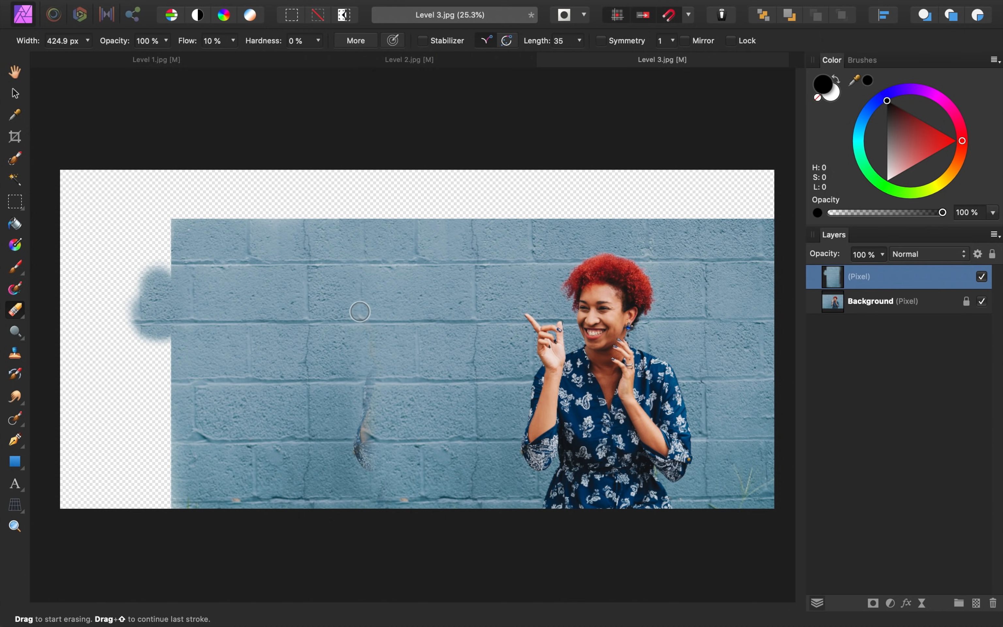
{"action": "left_click_drag", "start_coordinate": [190, 40], "coordinate": [273, 39]}
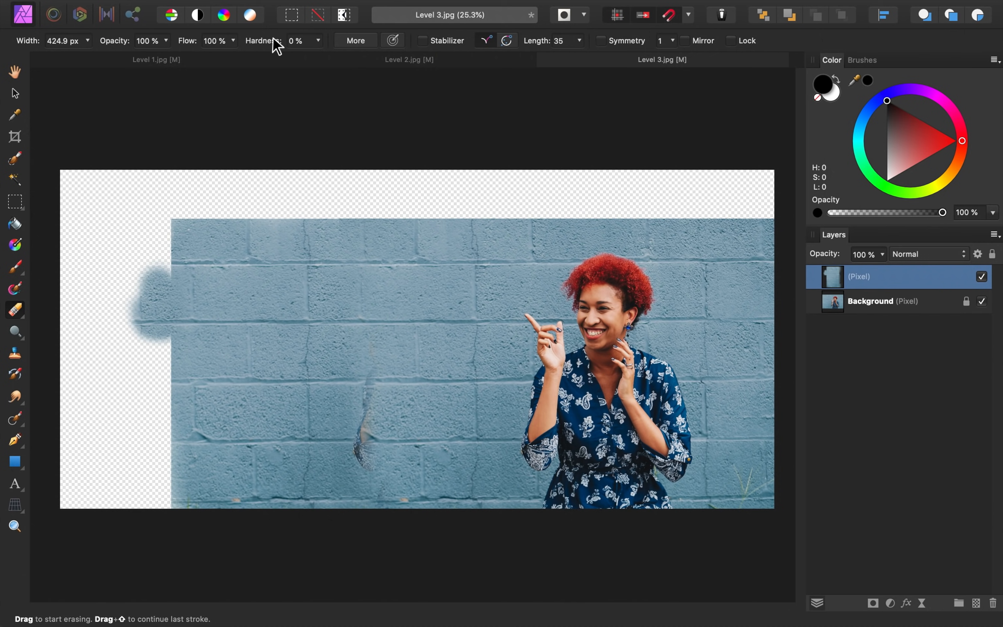
{"action": "mouse_move", "coordinate": [358, 314]}
{"action": "left_mouse_down"}
{"action": "mouse_move", "coordinate": [372, 351]}
{"action": "mouse_move", "coordinate": [358, 456]}
{"action": "left_mouse_up"}
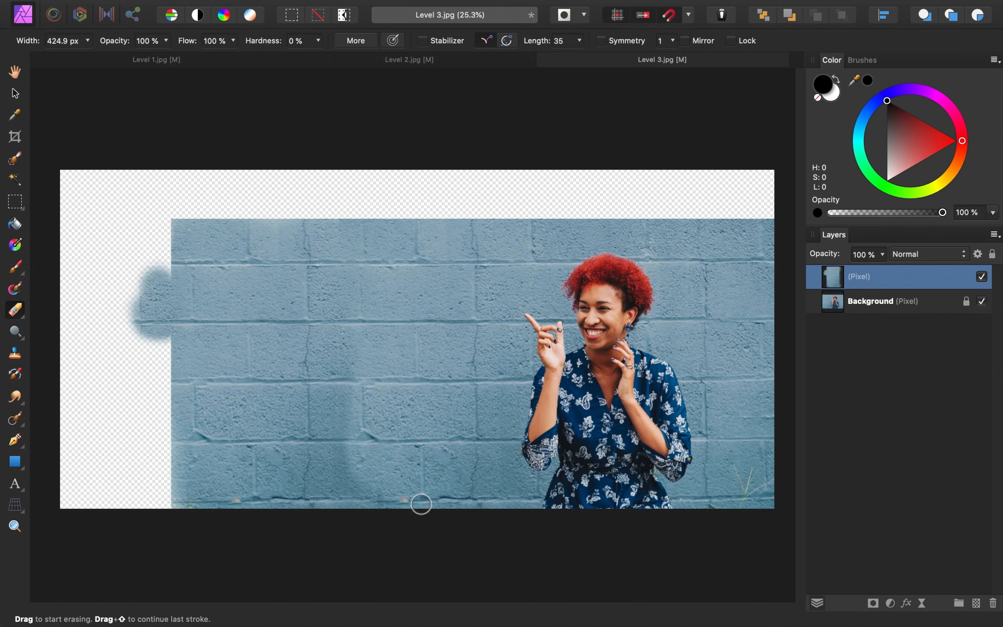
{"action": "left_click_drag", "start_coordinate": [235, 320], "coordinate": [215, 320]}
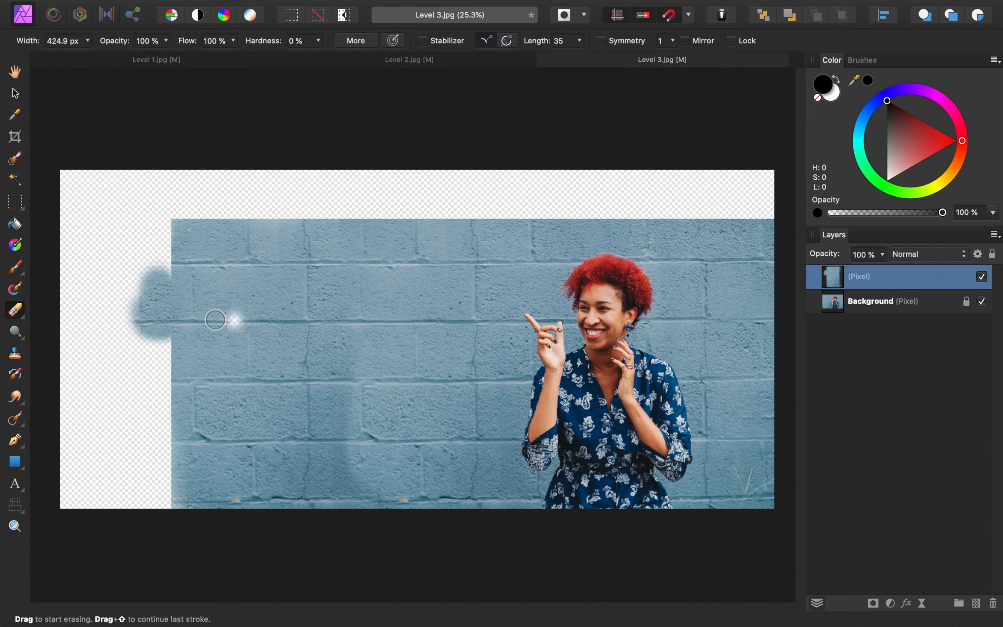
Step: With a 1053.4 px Clone Brush, blend the erased seam into the wall and clone bricks over the remaining empty area on the left
{"action": "left_click", "coordinate": [15, 353]}
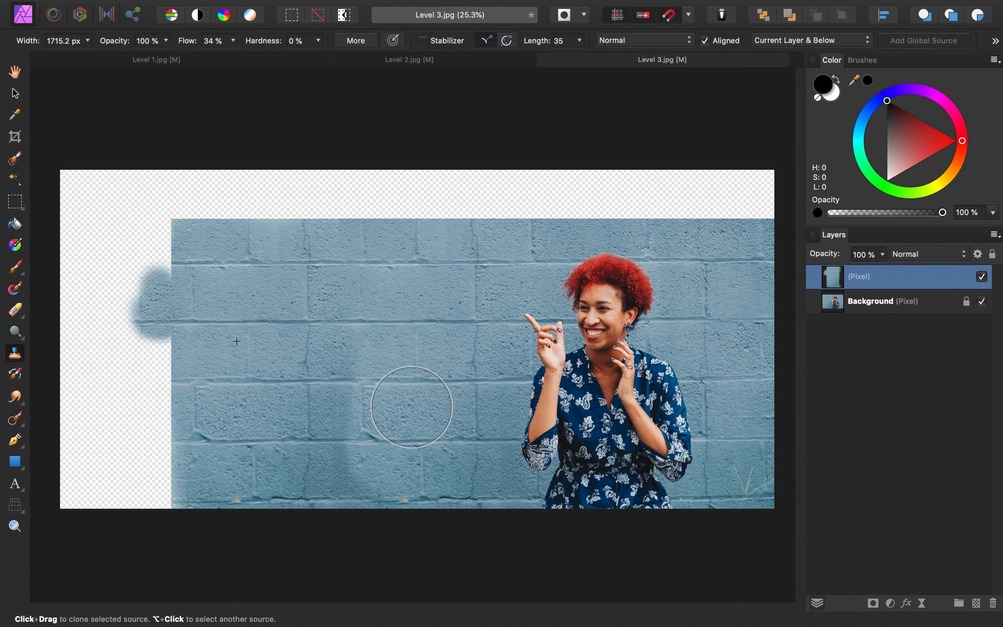
{"action": "key", "text": "bracketleft"}
{"action": "key", "text": "bracketleft"}
{"action": "key", "text": "bracketleft"}
{"action": "left_click_drag", "start_coordinate": [365, 406], "coordinate": [408, 411]}
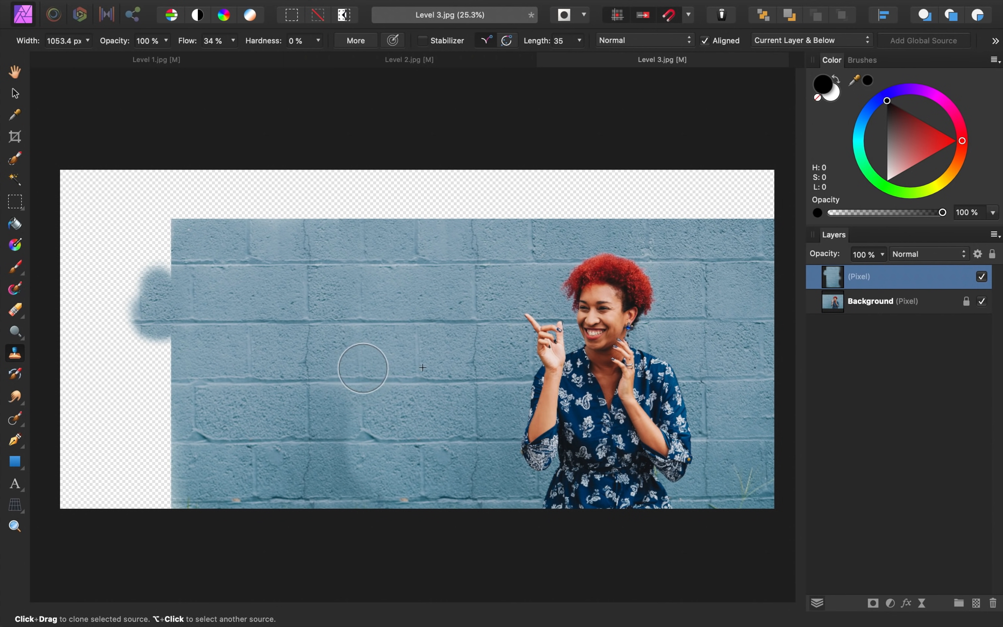
{"action": "mouse_move", "coordinate": [364, 368]}
{"action": "left_mouse_down"}
{"action": "mouse_move", "coordinate": [351, 399]}
{"action": "mouse_move", "coordinate": [375, 429]}
{"action": "mouse_move", "coordinate": [352, 438]}
{"action": "mouse_move", "coordinate": [357, 465]}
{"action": "mouse_move", "coordinate": [374, 480]}
{"action": "mouse_move", "coordinate": [362, 463]}
{"action": "left_mouse_up"}
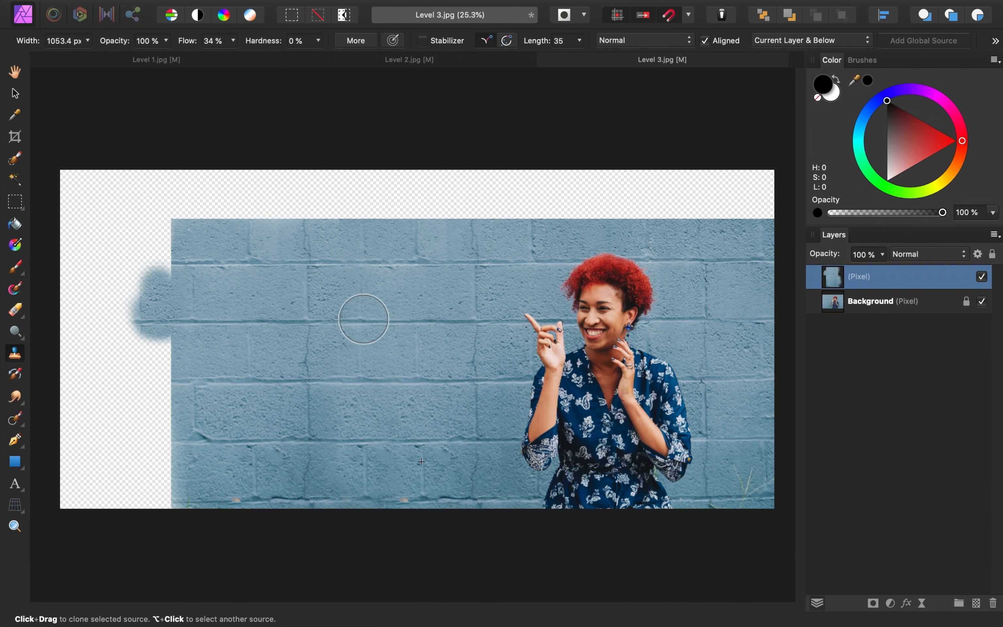
{"action": "mouse_move", "coordinate": [178, 328]}
{"action": "left_mouse_down"}
{"action": "mouse_move", "coordinate": [74, 324]}
{"action": "mouse_move", "coordinate": [98, 285]}
{"action": "mouse_move", "coordinate": [153, 238]}
{"action": "mouse_move", "coordinate": [81, 282]}
{"action": "mouse_move", "coordinate": [78, 464]}
{"action": "mouse_move", "coordinate": [107, 466]}
{"action": "mouse_move", "coordinate": [150, 379]}
{"action": "mouse_move", "coordinate": [153, 470]}
{"action": "left_mouse_up"}
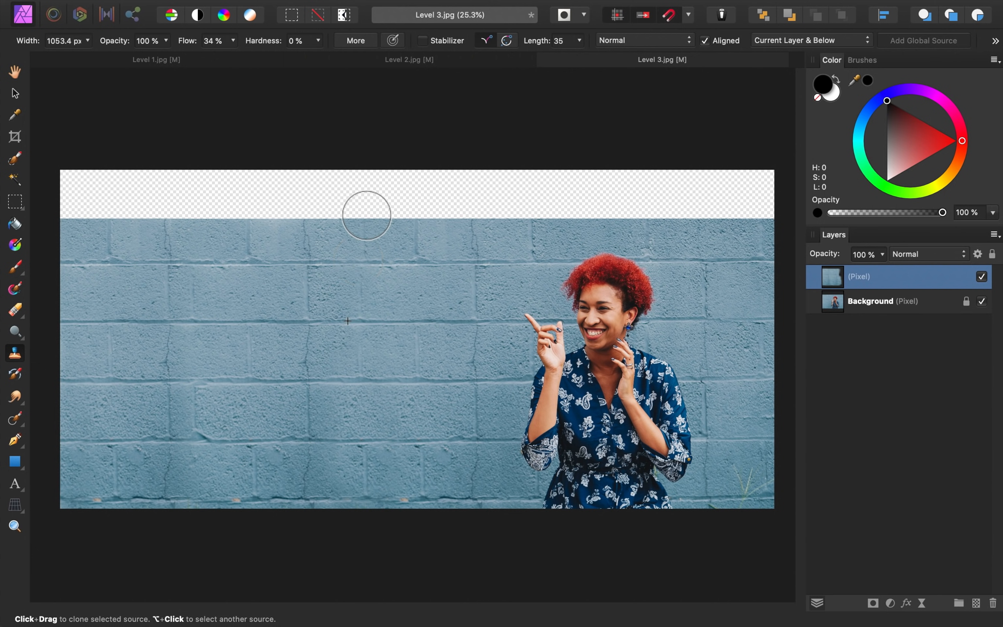
Step: Clone brick rows across the empty strip above the photo, aligning the mortar lines and undoing poorly placed strokes
{"action": "left_click_drag", "start_coordinate": [366, 215], "coordinate": [379, 243]}
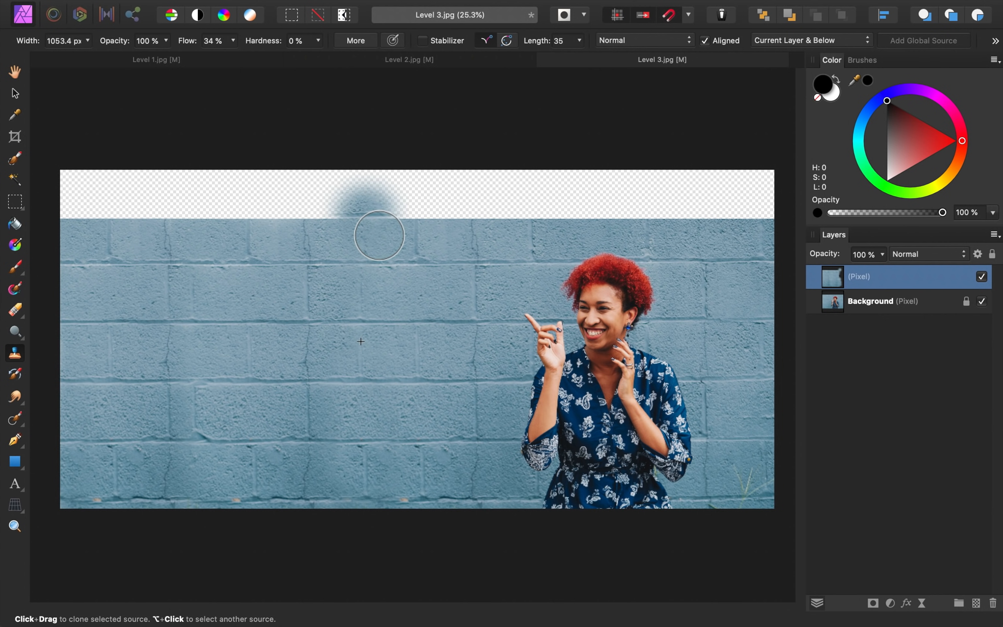
{"action": "key", "text": "super+z"}
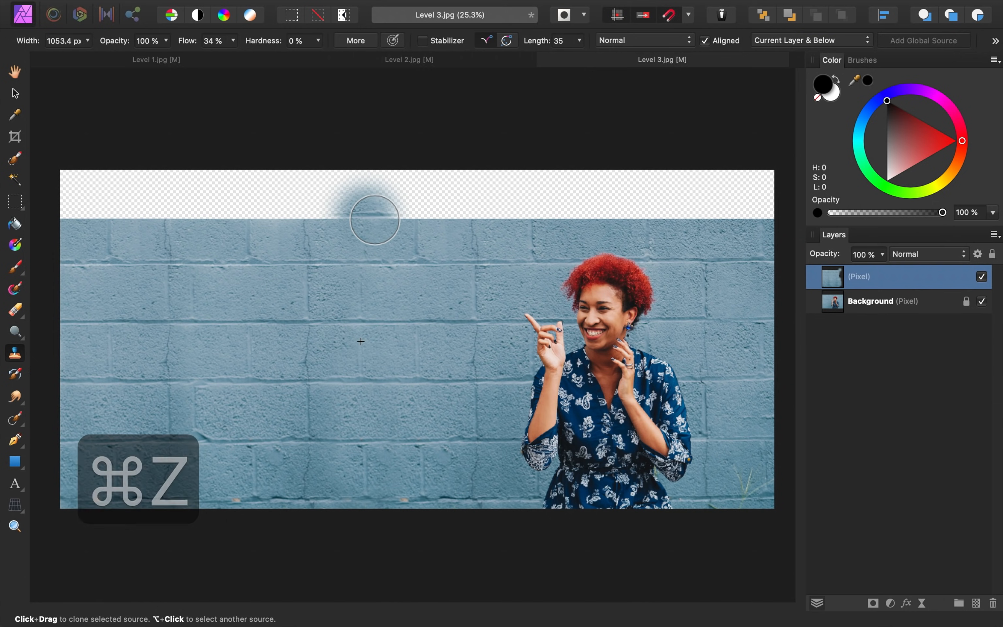
{"action": "mouse_move", "coordinate": [372, 217]}
{"action": "left_mouse_down"}
{"action": "mouse_move", "coordinate": [359, 208]}
{"action": "mouse_move", "coordinate": [370, 203]}
{"action": "mouse_move", "coordinate": [123, 202]}
{"action": "mouse_move", "coordinate": [468, 184]}
{"action": "mouse_move", "coordinate": [461, 202]}
{"action": "mouse_move", "coordinate": [625, 180]}
{"action": "mouse_move", "coordinate": [742, 187]}
{"action": "left_mouse_up"}
{"action": "key", "text": "super+z"}
{"action": "left_click_drag", "start_coordinate": [659, 210], "coordinate": [614, 210]}
Step: Resample nearby bricks and clone over the upper right wall and the far upper left corner to complete the extended strip
{"action": "left_click", "coordinate": [567, 218], "text": "alt"}
{"action": "left_click_drag", "start_coordinate": [734, 216], "coordinate": [761, 214]}
{"action": "left_click", "coordinate": [744, 218], "text": "alt"}
{"action": "mouse_move", "coordinate": [740, 255]}
{"action": "left_mouse_down"}
{"action": "mouse_move", "coordinate": [743, 223]}
{"action": "mouse_move", "coordinate": [765, 234]}
{"action": "left_mouse_up"}
{"action": "left_click", "coordinate": [734, 200], "text": "alt"}
{"action": "left_click_drag", "start_coordinate": [721, 265], "coordinate": [765, 261]}
{"action": "left_click", "coordinate": [95, 202], "text": "alt"}
{"action": "left_click_drag", "start_coordinate": [65, 202], "coordinate": [78, 176]}
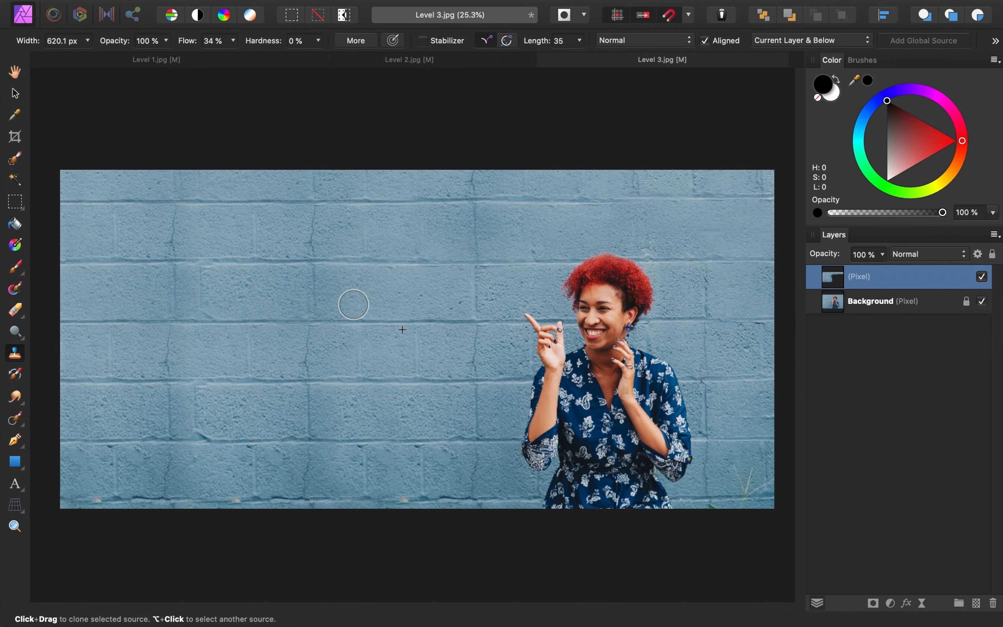
Step: Sample plain brick and clone over the repeated cracks and vertical joints across the left half of the wall
{"action": "left_click", "coordinate": [348, 244], "text": "alt"}
{"action": "left_click_drag", "start_coordinate": [305, 252], "coordinate": [313, 242]}
{"action": "left_click_drag", "start_coordinate": [310, 361], "coordinate": [321, 343]}
{"action": "left_click_drag", "start_coordinate": [306, 483], "coordinate": [303, 469]}
{"action": "left_click_drag", "start_coordinate": [170, 228], "coordinate": [173, 250]}
{"action": "left_click_drag", "start_coordinate": [169, 346], "coordinate": [167, 364]}
{"action": "left_click_drag", "start_coordinate": [201, 289], "coordinate": [201, 310]}
{"action": "left_click_drag", "start_coordinate": [203, 429], "coordinate": [197, 406]}
{"action": "left_click_drag", "start_coordinate": [258, 477], "coordinate": [257, 469]}
{"action": "mouse_move", "coordinate": [365, 472]}
{"action": "left_mouse_down"}
{"action": "mouse_move", "coordinate": [410, 494]}
{"action": "mouse_move", "coordinate": [382, 459]}
{"action": "left_mouse_up"}
Step: Resample clean brick to cover repeated details beside the woman's head and the reddish stains along the wall's lower edge
{"action": "left_click", "coordinate": [403, 496]}
{"action": "key", "text": "super+z"}
{"action": "left_click", "coordinate": [672, 225], "text": "alt"}
{"action": "left_click", "coordinate": [742, 293], "text": "alt"}
{"action": "left_click", "coordinate": [708, 287]}
{"action": "left_click", "coordinate": [323, 421]}
{"action": "left_click", "coordinate": [217, 476], "text": "alt"}
{"action": "left_click_drag", "start_coordinate": [167, 469], "coordinate": [164, 482]}
{"action": "left_click", "coordinate": [239, 492]}
{"action": "left_click", "coordinate": [437, 499], "text": "alt"}
{"action": "left_click", "coordinate": [388, 498]}
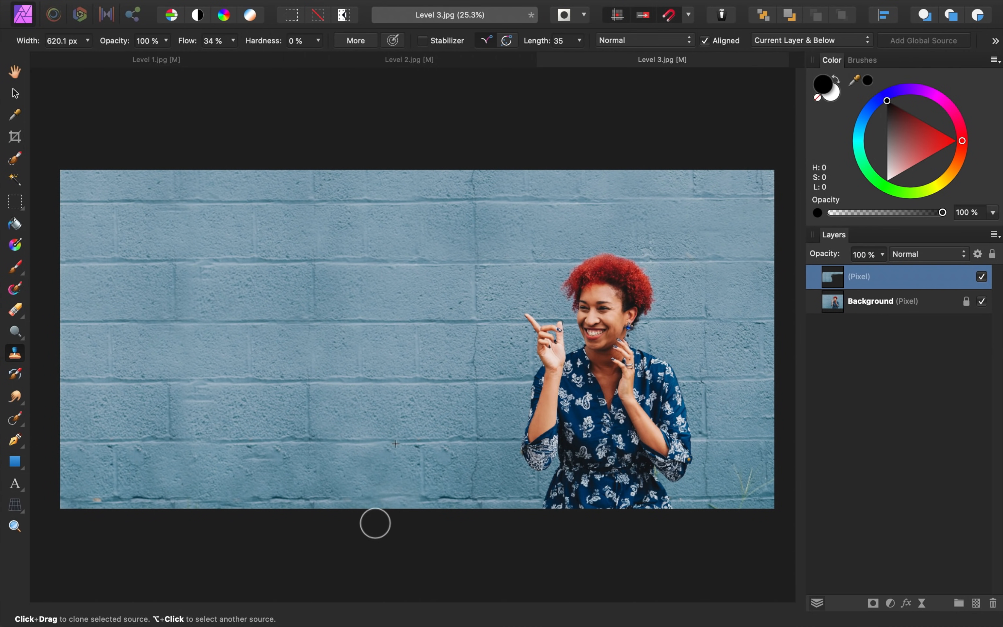